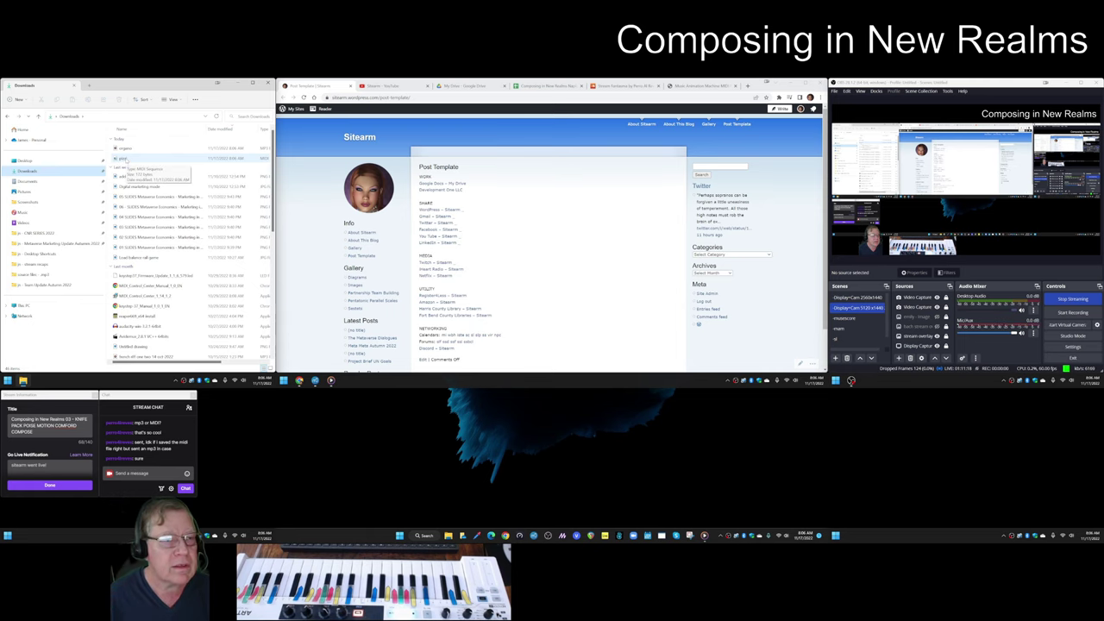
- Launch Magic Music Visuals and save the new project as 'organo II'
{"action": "double_click", "coordinate": [127, 148]}
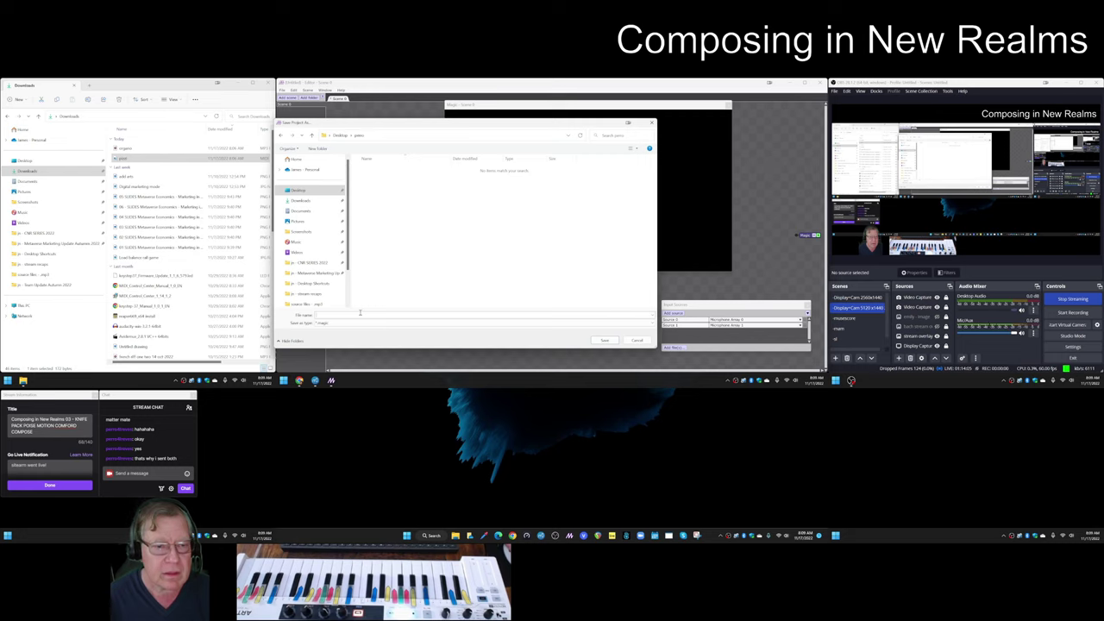
{"action": "left_click", "coordinate": [360, 314]}
{"action": "type", "text": "organo II"}
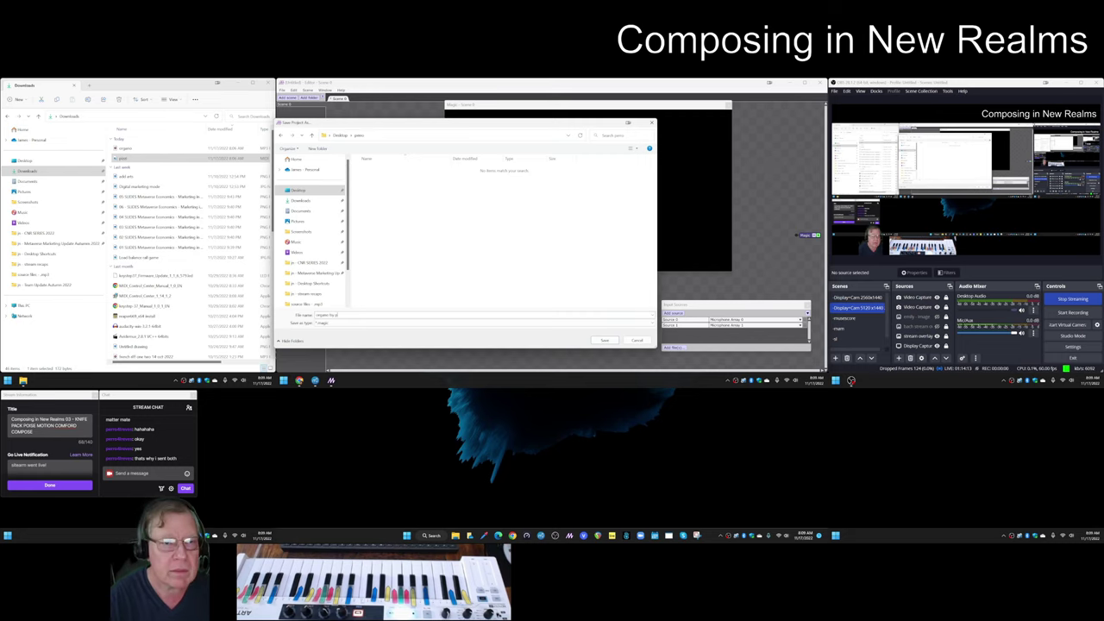
{"action": "key", "text": "Return"}
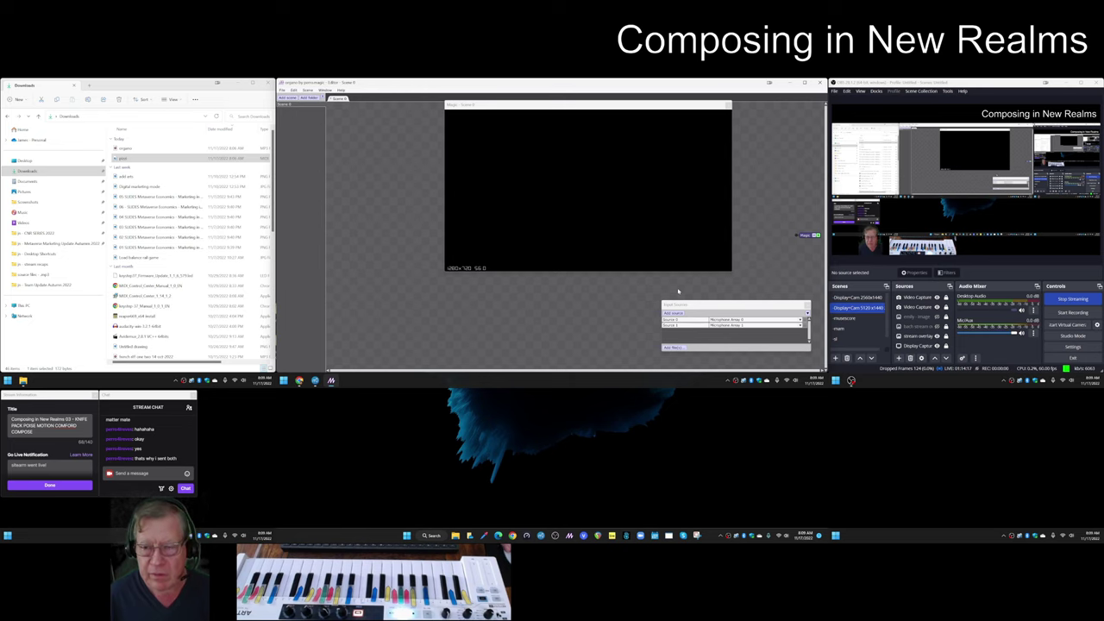
- Remove Source 1 from Input Sources and rename Source 0 to MIC
{"action": "left_click_drag", "start_coordinate": [682, 305], "coordinate": [538, 215]}
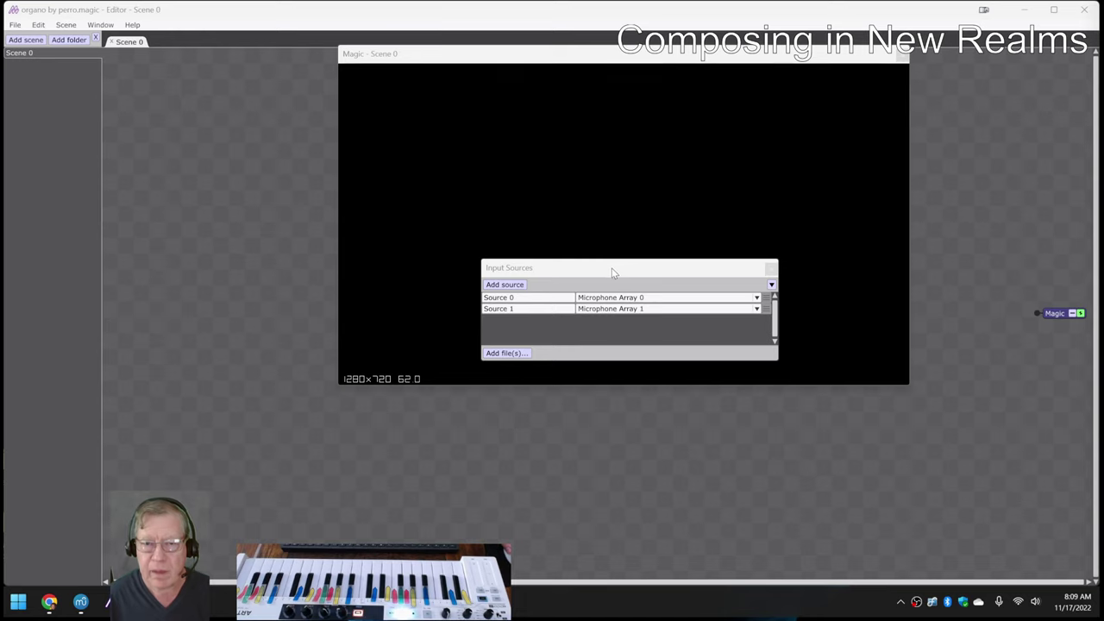
{"action": "left_click_drag", "start_coordinate": [612, 273], "coordinate": [438, 242]}
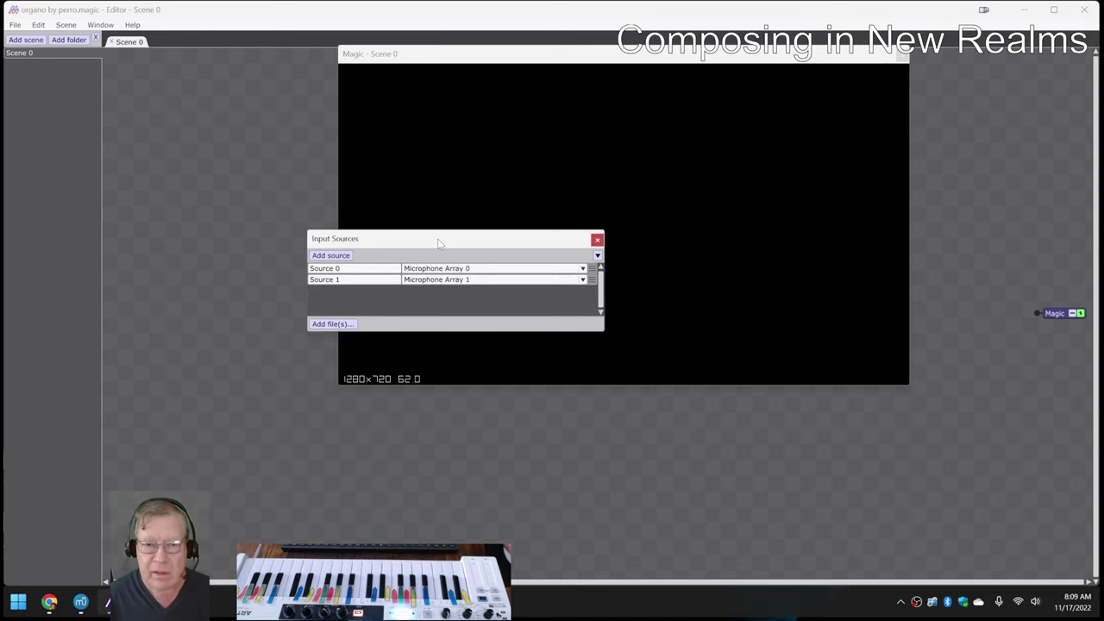
{"action": "left_click", "coordinate": [591, 279]}
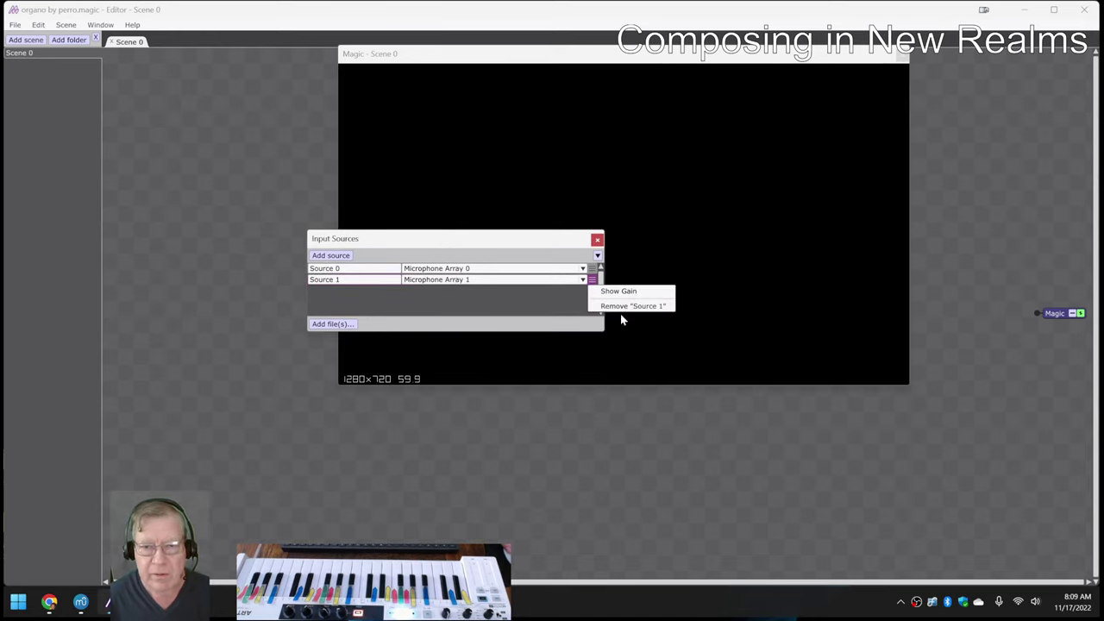
{"action": "left_click", "coordinate": [621, 307]}
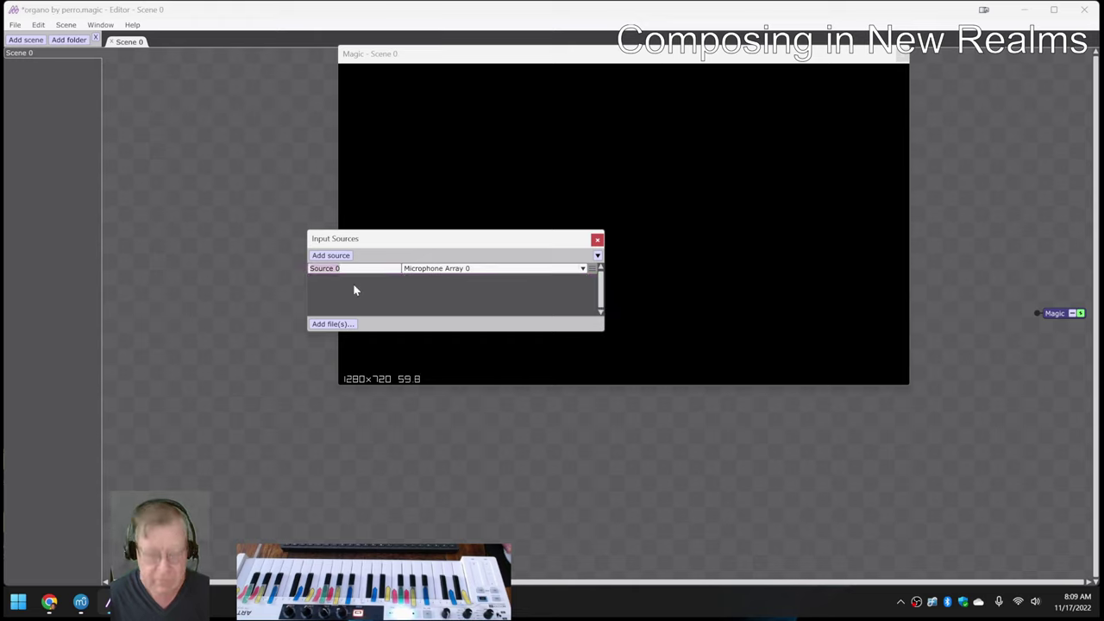
{"action": "key", "text": "ctrl+a"}
{"action": "type", "text": "MIC"}
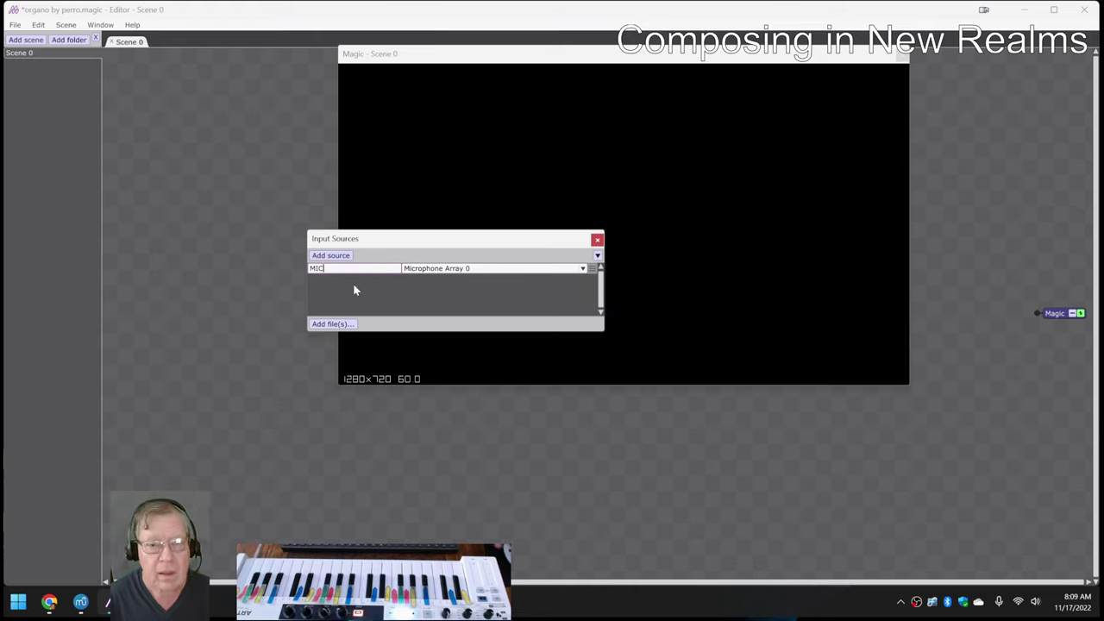
- Tuck the input sources list into the lower left and move the scene preview down and right
{"action": "left_click_drag", "start_coordinate": [360, 241], "coordinate": [330, 333]}
{"action": "left_click_drag", "start_coordinate": [369, 65], "coordinate": [434, 248]}
{"action": "left_click_drag", "start_coordinate": [320, 339], "coordinate": [144, 402]}
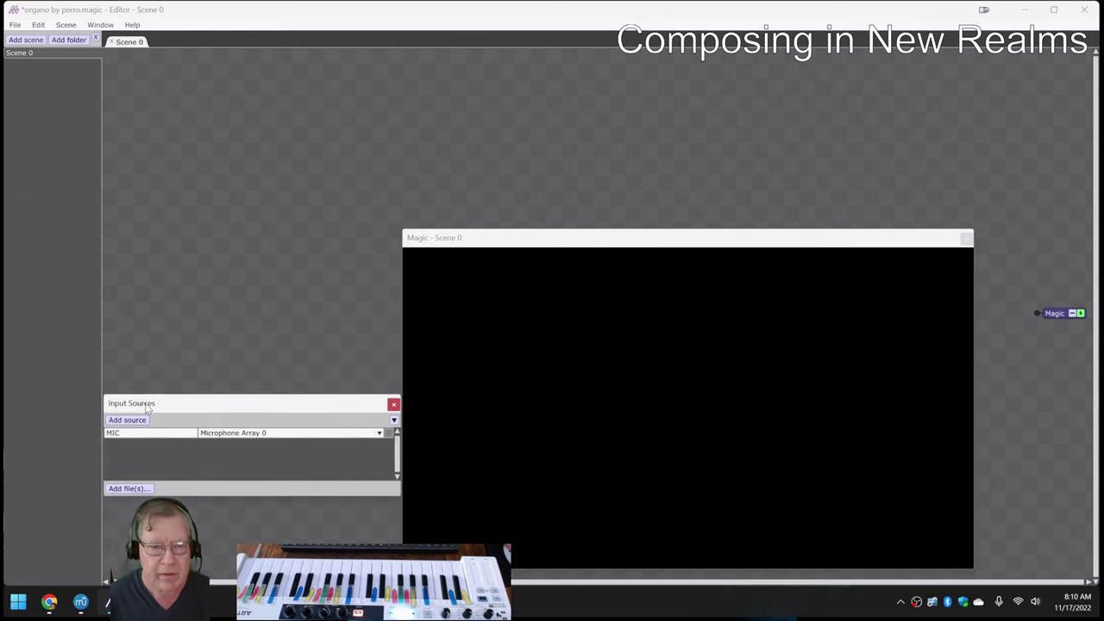
- Add a Polygon node via Add > Geometry > Polygon and place it higher on the canvas
{"action": "right_click", "coordinate": [176, 199]}
{"action": "mouse_move", "coordinate": [195, 204]}
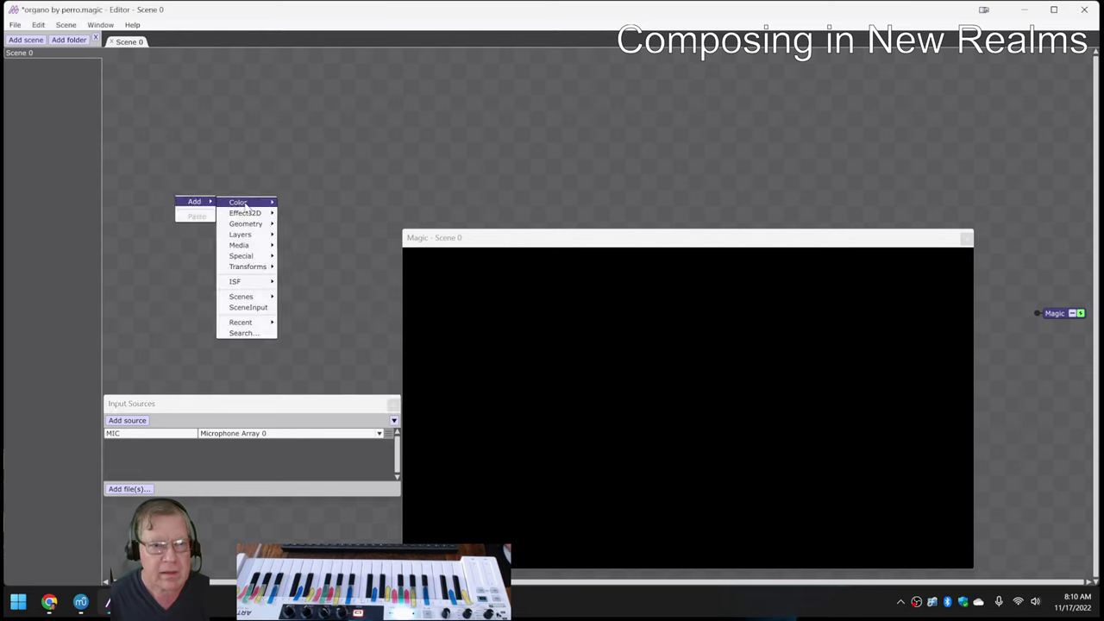
{"action": "mouse_move", "coordinate": [254, 224]}
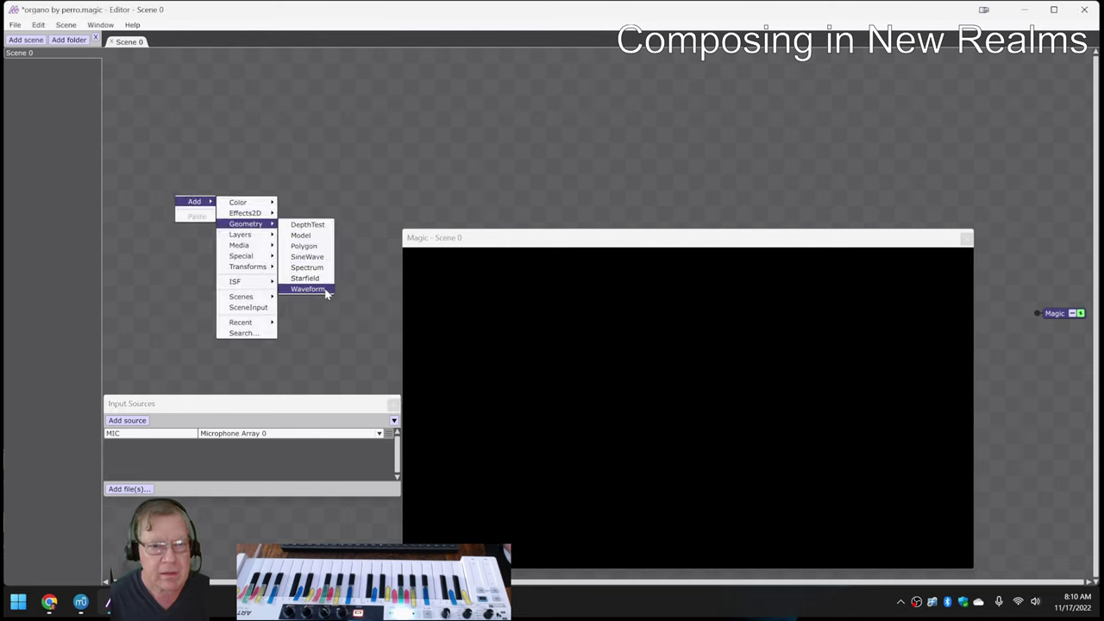
{"action": "left_click", "coordinate": [318, 245]}
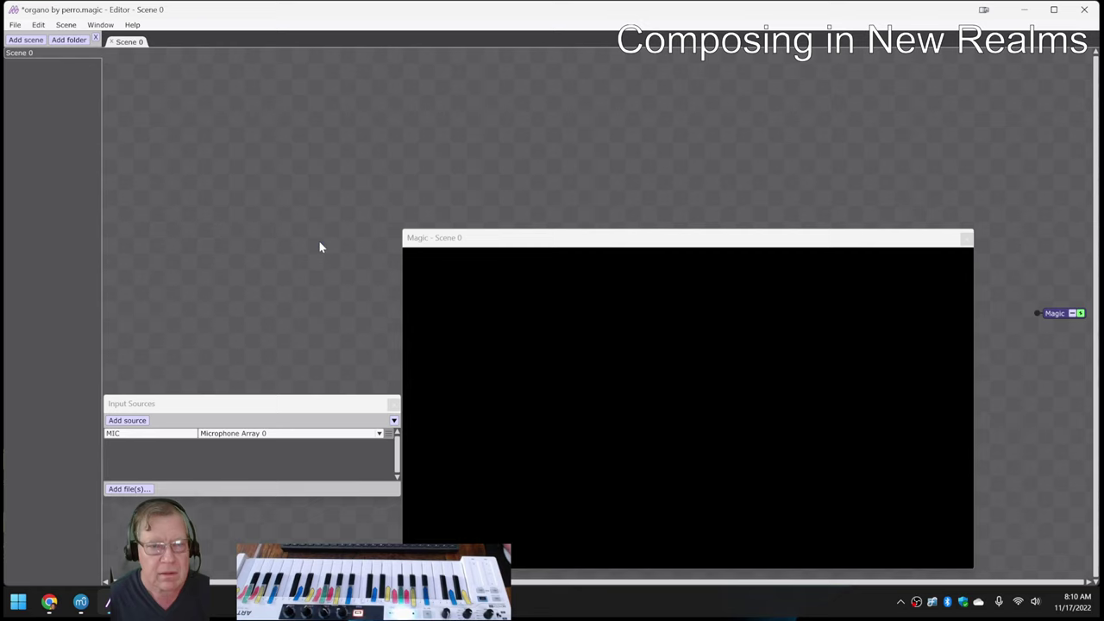
{"action": "left_click_drag", "start_coordinate": [201, 207], "coordinate": [185, 108]}
{"action": "left_click_drag", "start_coordinate": [466, 242], "coordinate": [162, 258]}
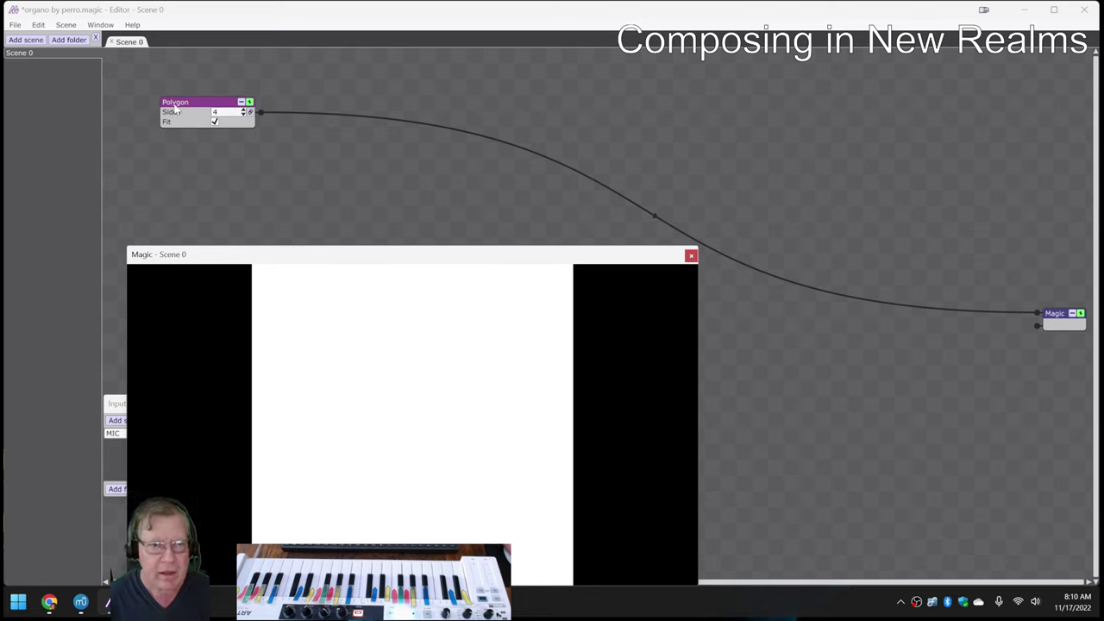
- Set the polygon's Sides to 7 to make a heptagon
{"action": "left_click", "coordinate": [245, 112]}
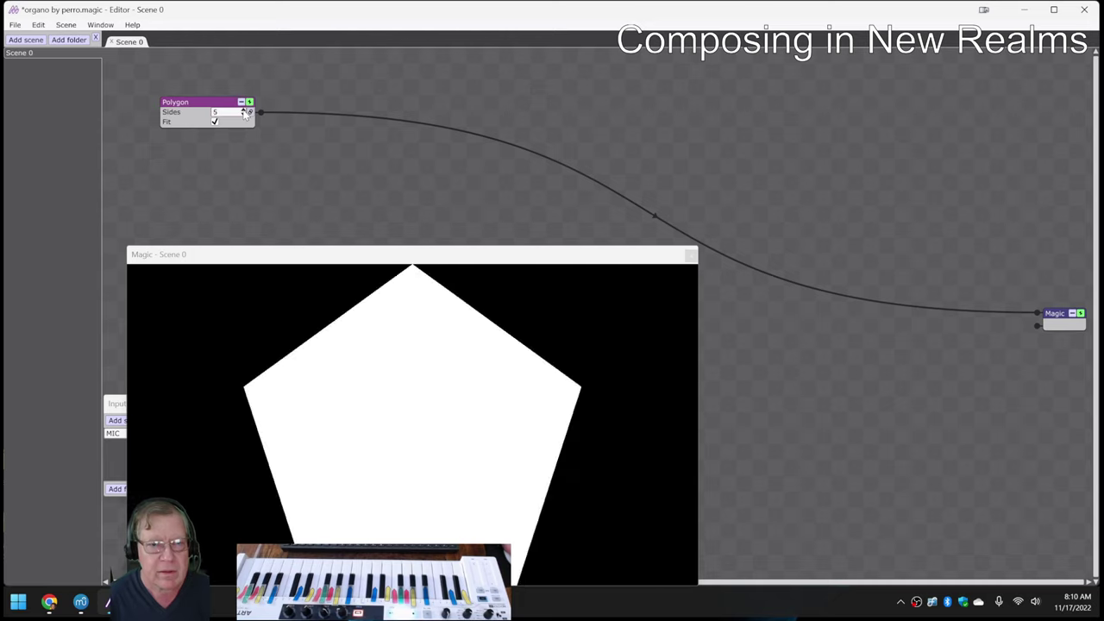
{"action": "left_click", "coordinate": [244, 111]}
{"action": "left_click", "coordinate": [244, 111]}
{"action": "left_click", "coordinate": [245, 112]}
{"action": "left_click", "coordinate": [245, 111]}
{"action": "left_click", "coordinate": [245, 111]}
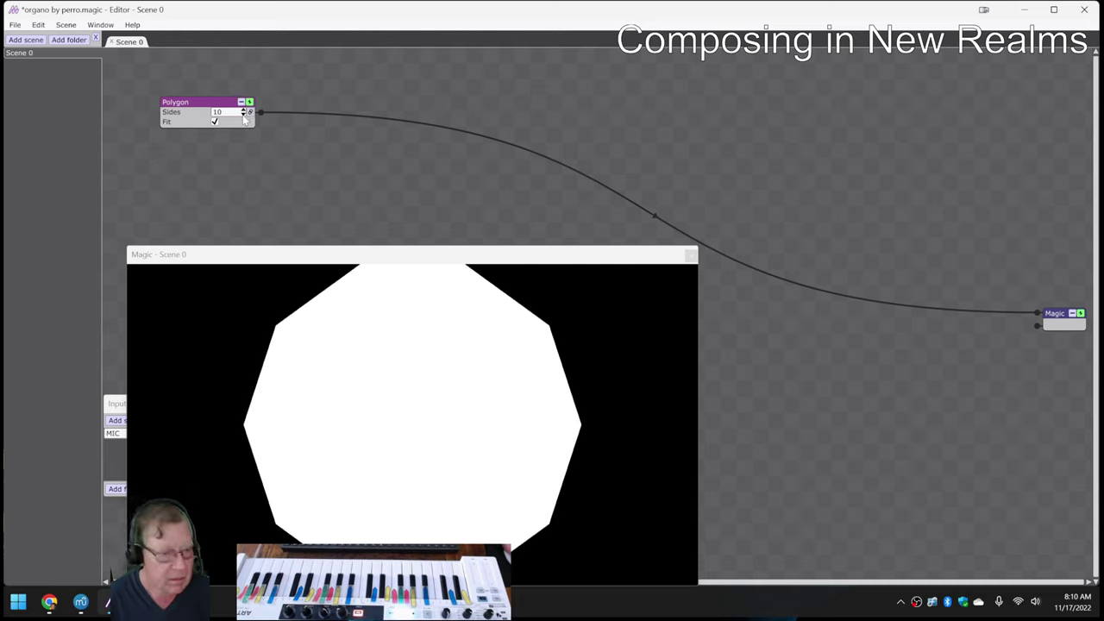
{"action": "left_click", "coordinate": [244, 116]}
{"action": "left_click", "coordinate": [245, 116]}
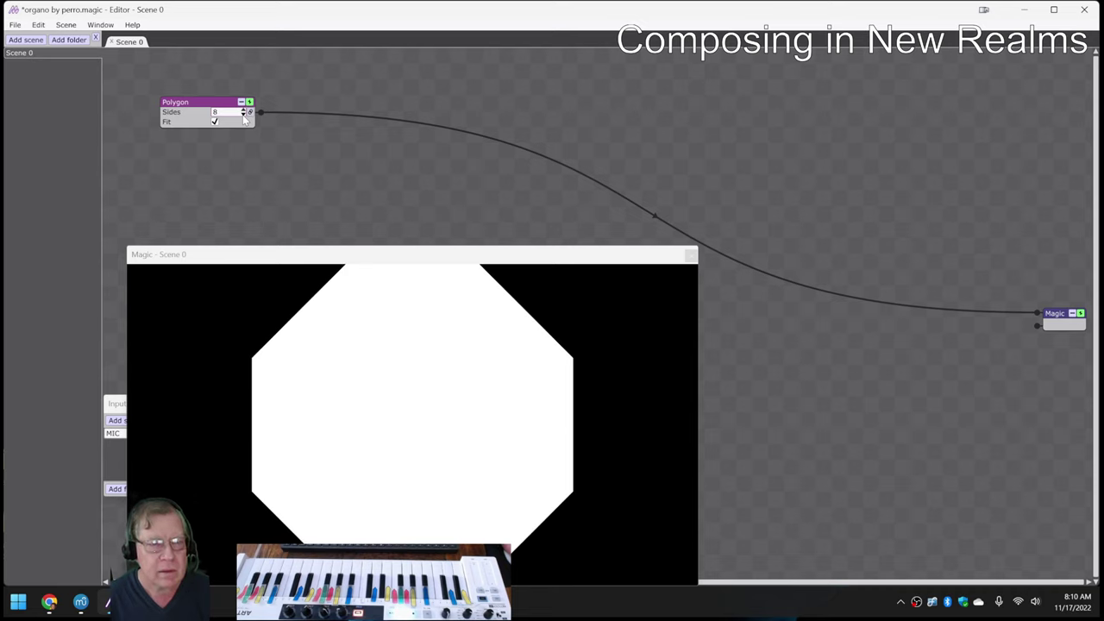
{"action": "left_click", "coordinate": [244, 116]}
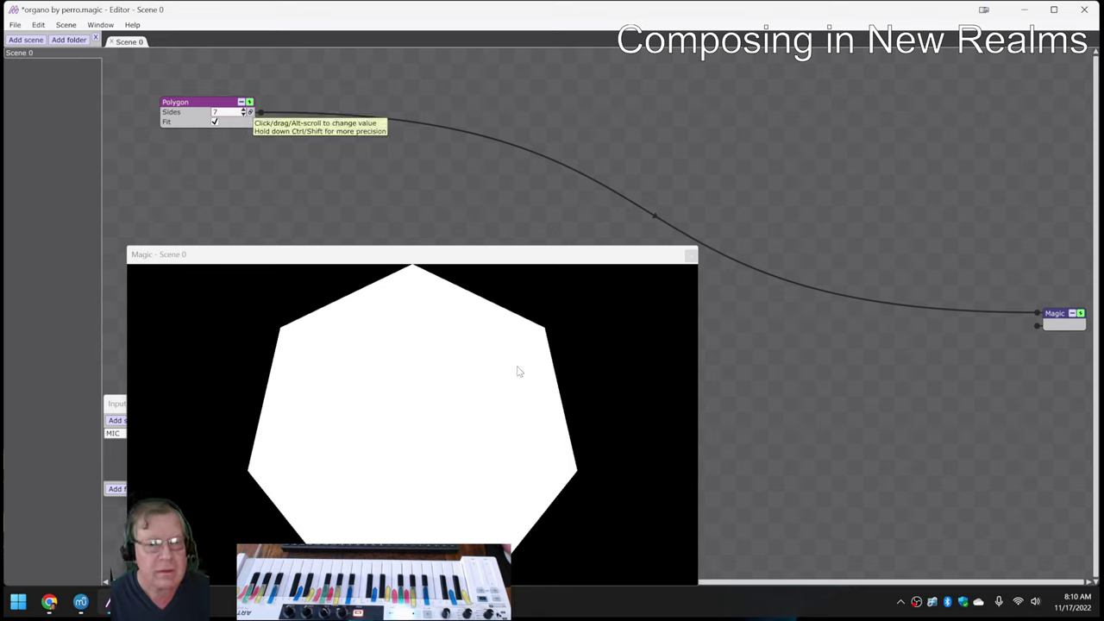
- Insert a Scale transform on the Polygon-to-Magic wire and place it below the Polygon node
{"action": "left_click_drag", "start_coordinate": [207, 102], "coordinate": [181, 78]}
{"action": "right_click", "coordinate": [284, 90]}
{"action": "mouse_move", "coordinate": [311, 95]}
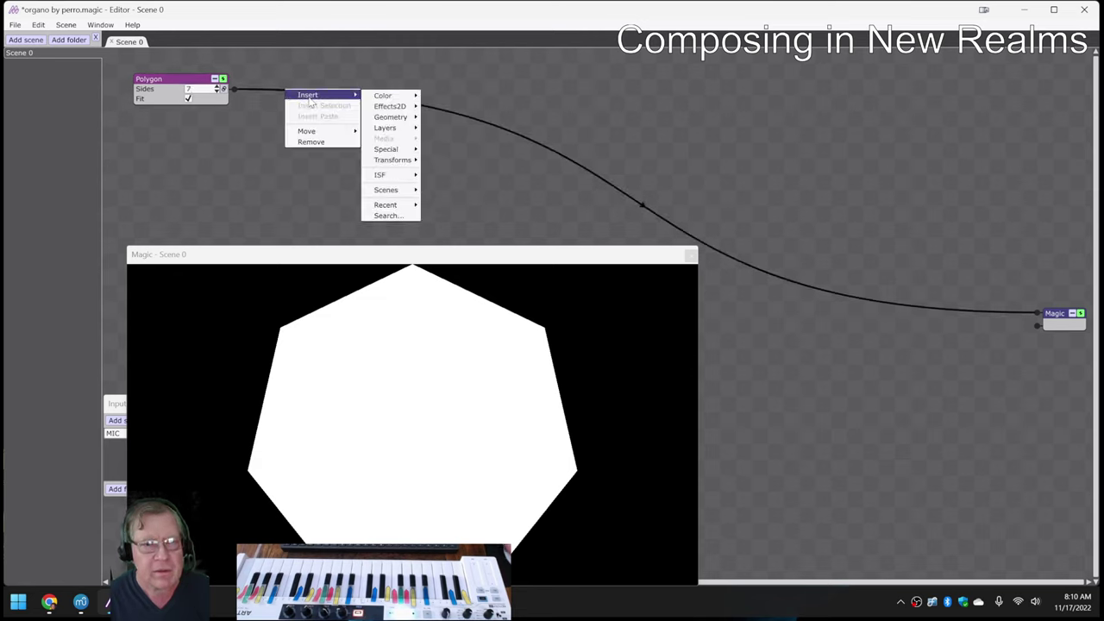
{"action": "mouse_move", "coordinate": [392, 160]}
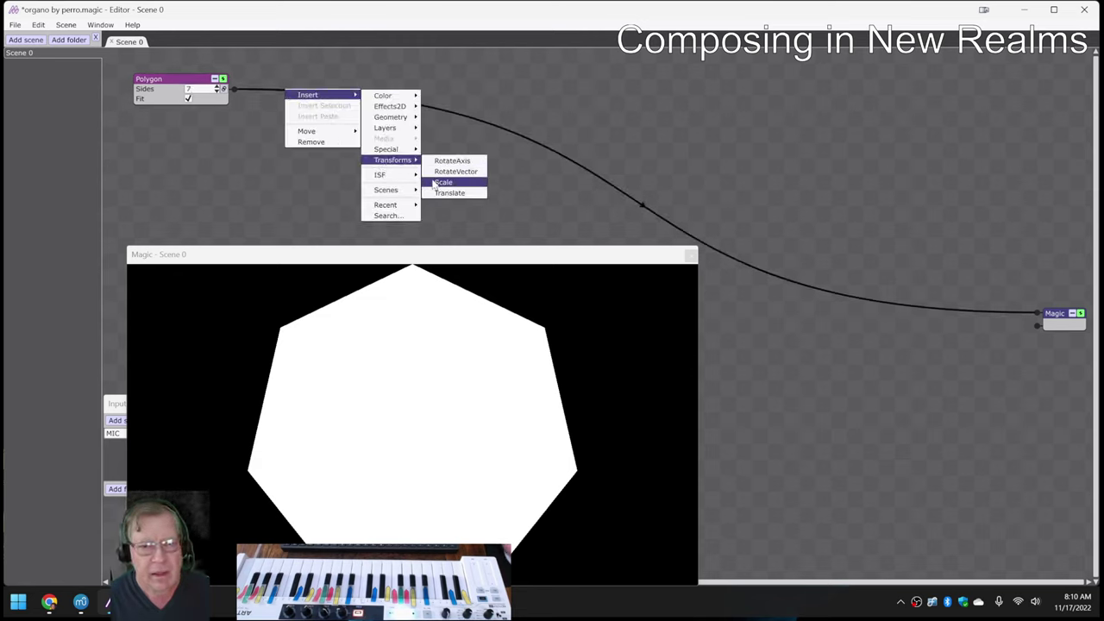
{"action": "left_click", "coordinate": [437, 183]}
{"action": "left_click_drag", "start_coordinate": [331, 69], "coordinate": [179, 133]}
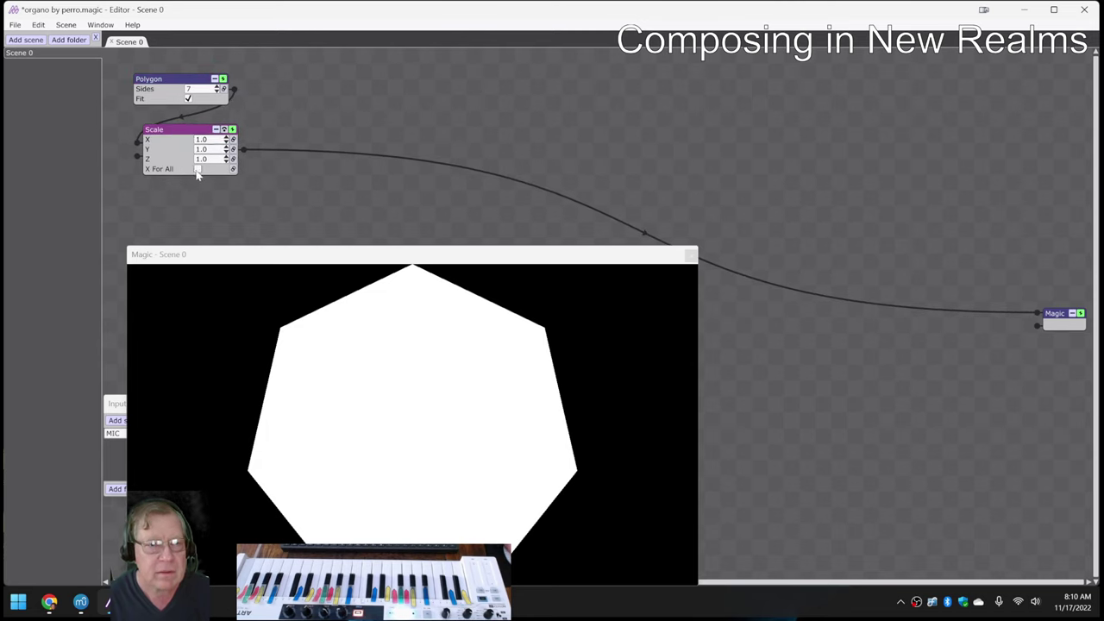
- Tick X For All and set Scale X to 0.4
{"action": "left_click", "coordinate": [197, 170]}
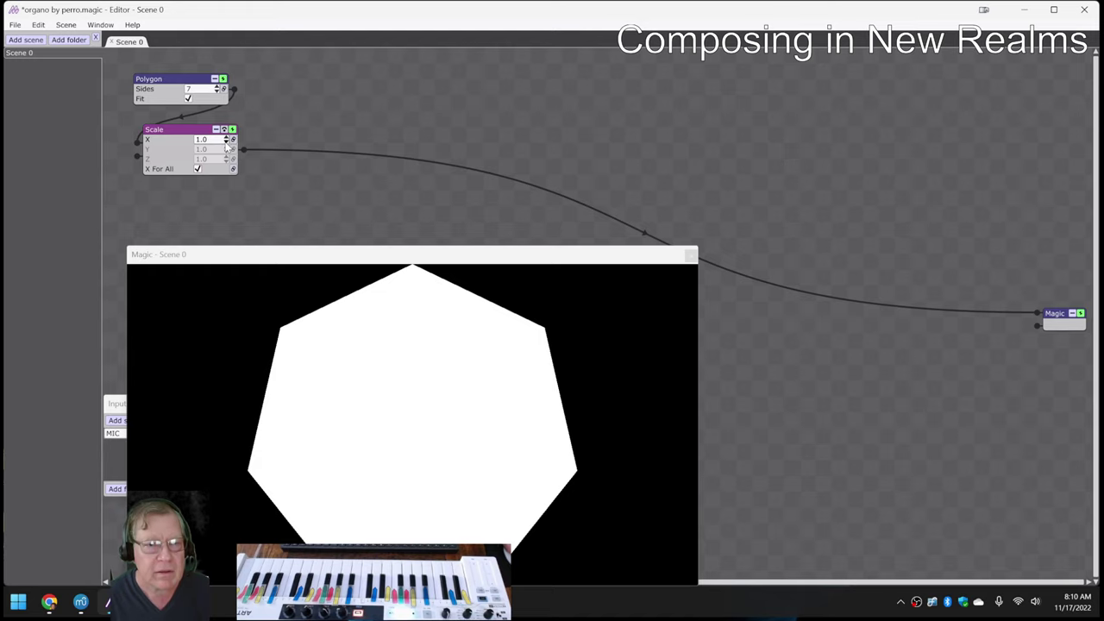
{"action": "left_click", "coordinate": [228, 144]}
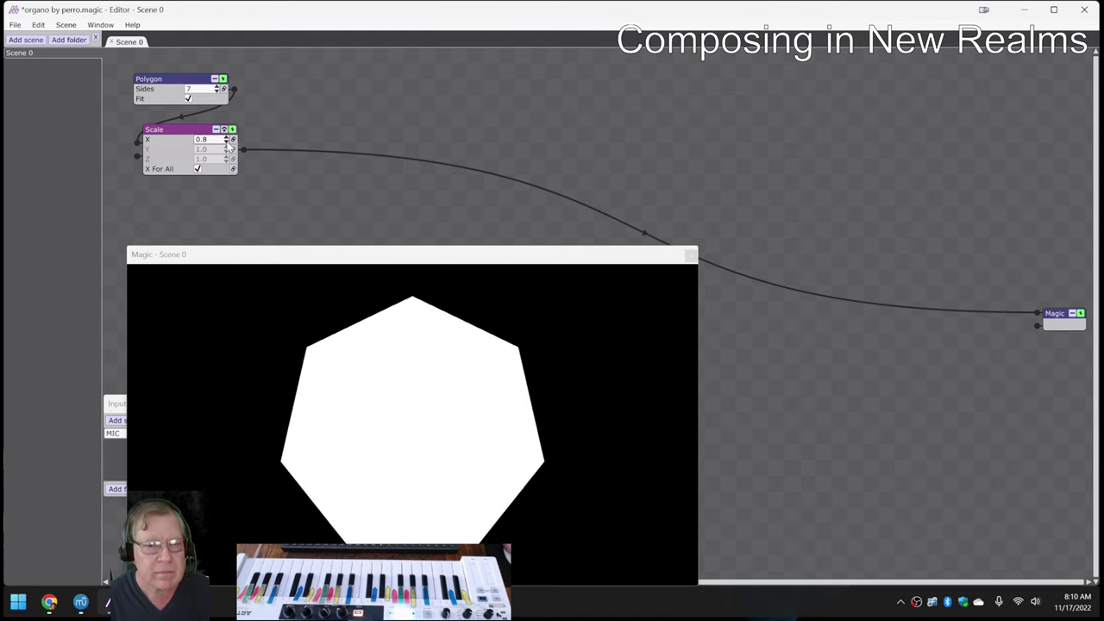
{"action": "left_click", "coordinate": [227, 144]}
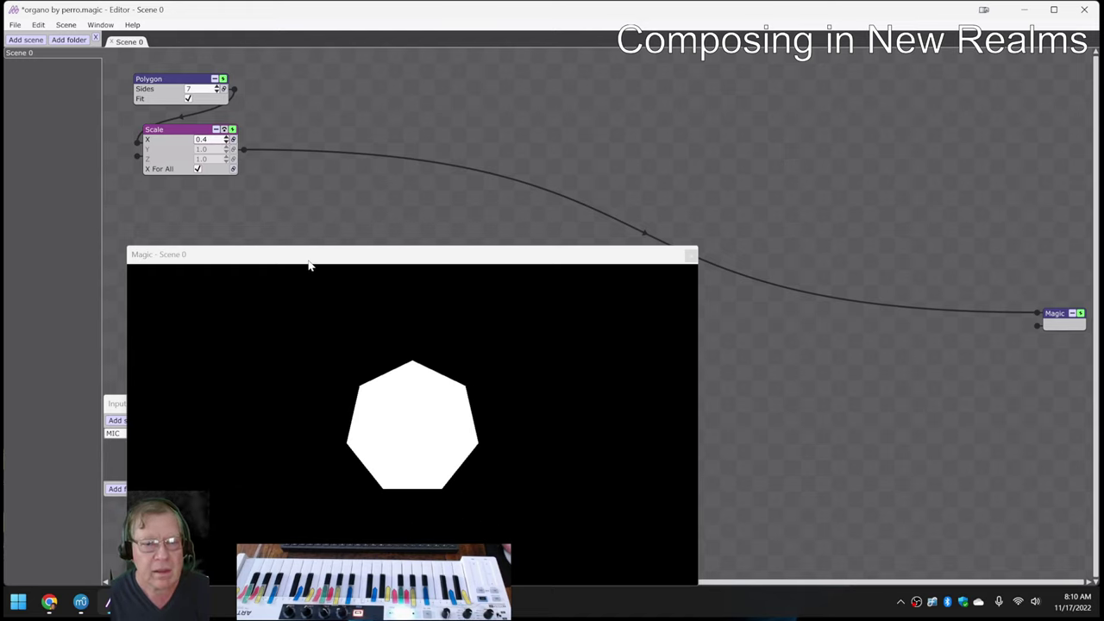
{"action": "left_click_drag", "start_coordinate": [308, 266], "coordinate": [358, 223]}
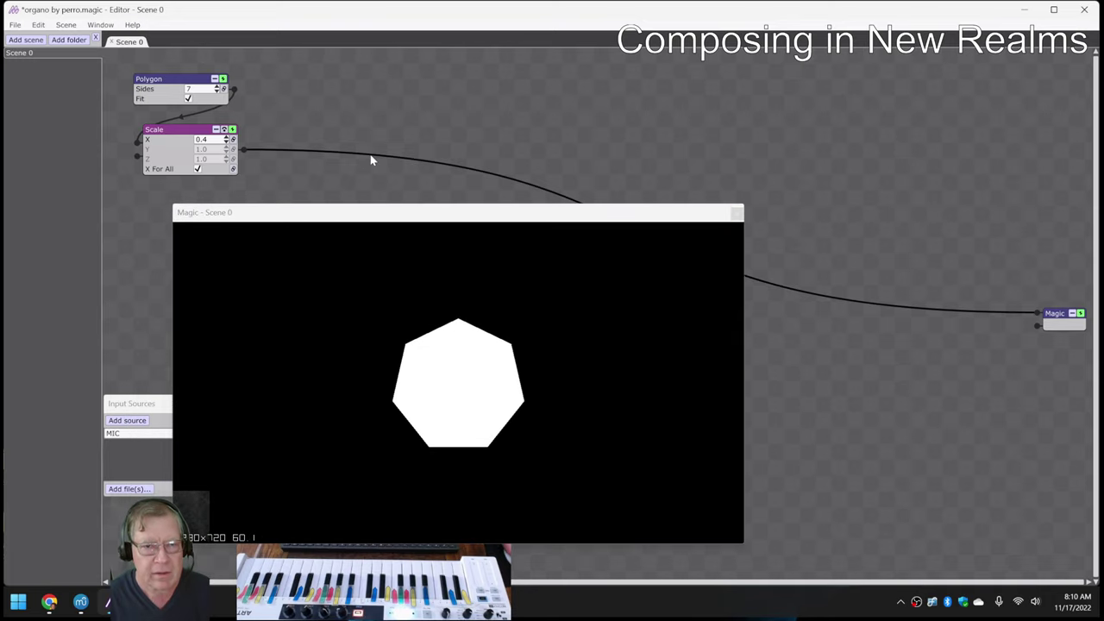
- Insert a ColorHSB node on the connection after Scale
{"action": "right_click", "coordinate": [370, 159]}
{"action": "mouse_move", "coordinate": [385, 162]}
{"action": "mouse_move", "coordinate": [468, 163]}
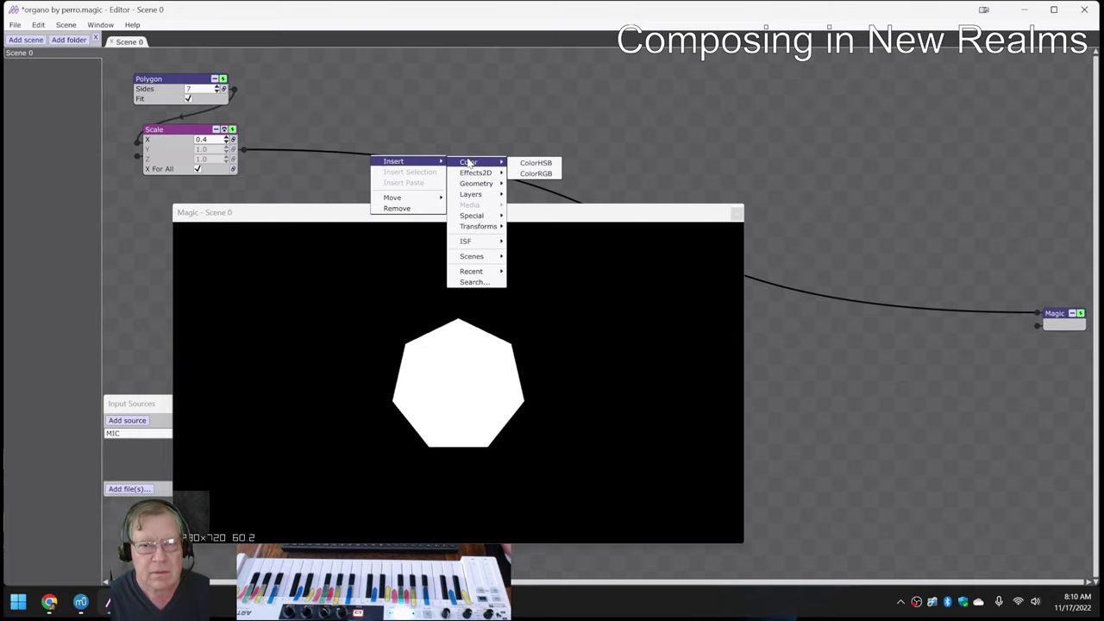
{"action": "left_click", "coordinate": [540, 166]}
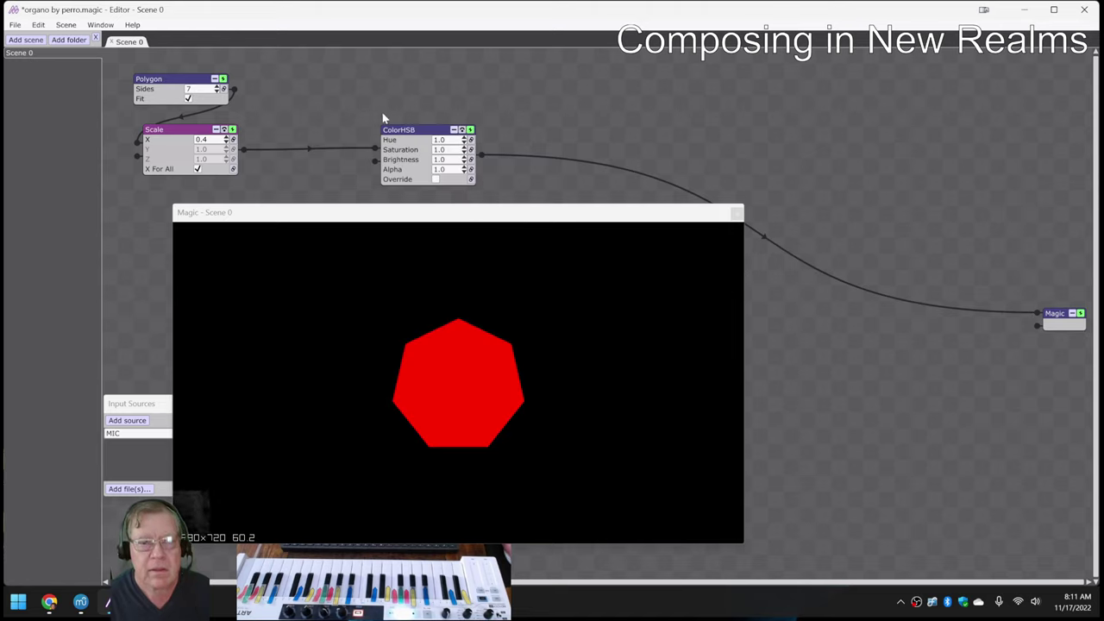
- Adjust the ColorHSB hue until the heptagon is purple, about 0.74
{"action": "left_click", "coordinate": [465, 142]}
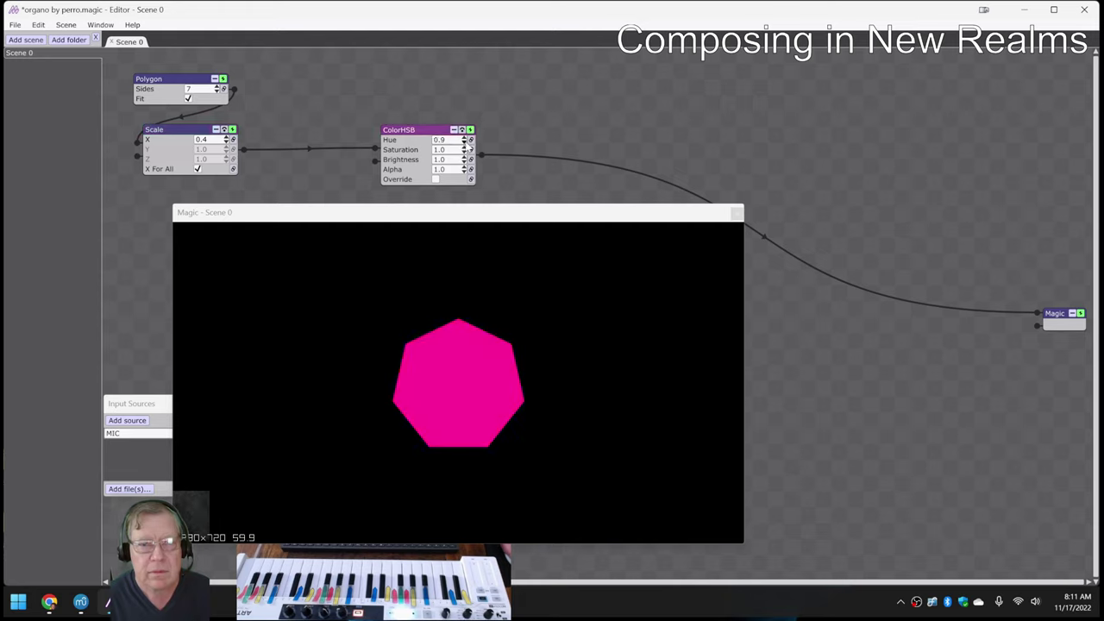
{"action": "left_click", "coordinate": [465, 144]}
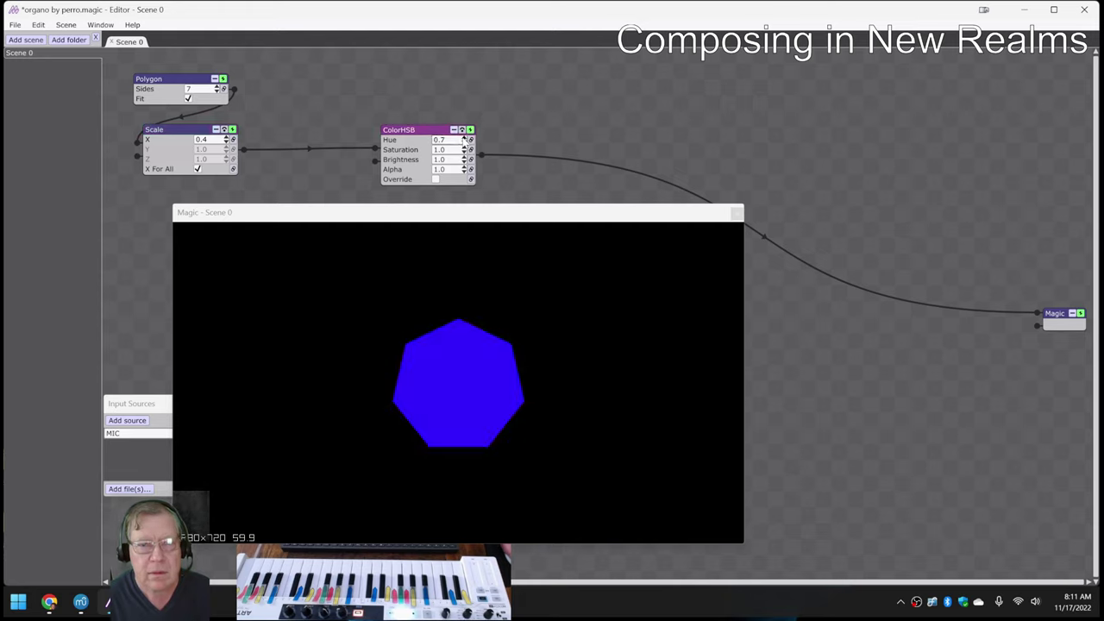
{"action": "left_click", "coordinate": [465, 138]}
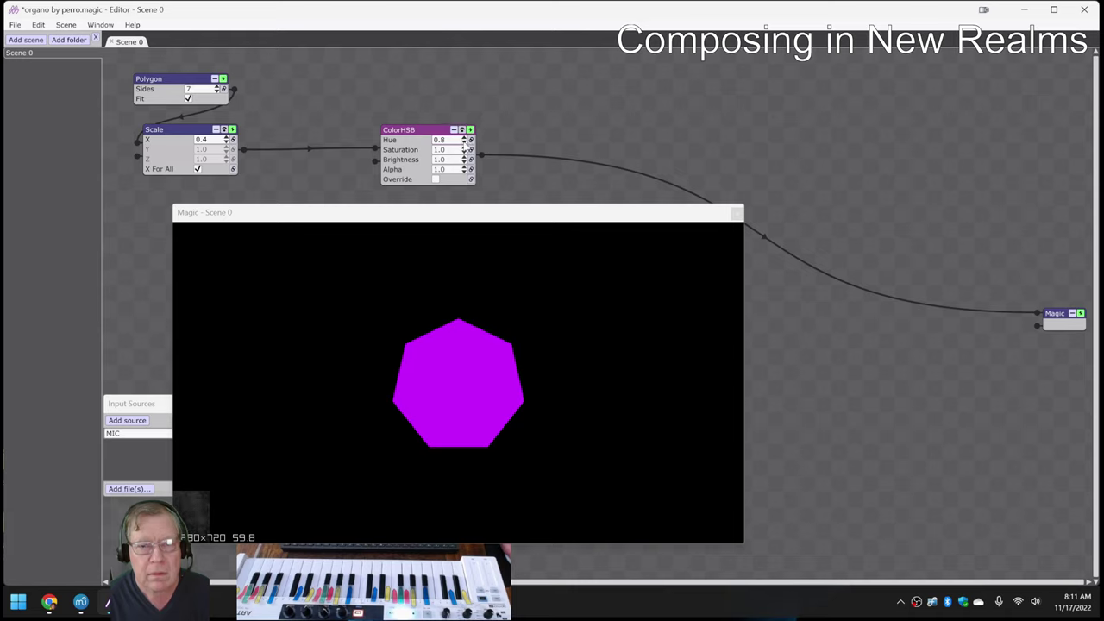
{"action": "left_click_drag", "start_coordinate": [465, 143], "coordinate": [465, 143]}
{"action": "left_click", "coordinate": [465, 143]}
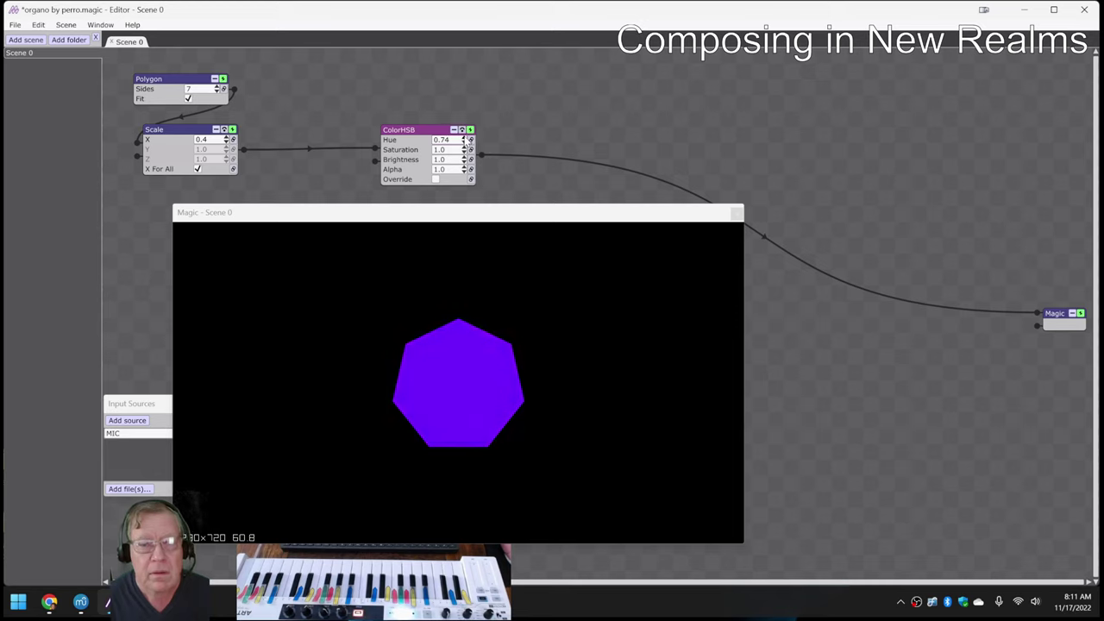
- Insert a Translate transform between ColorHSB and the Magic output
{"action": "left_click_drag", "start_coordinate": [423, 130], "coordinate": [202, 200]}
{"action": "left_click_drag", "start_coordinate": [320, 216], "coordinate": [487, 252]}
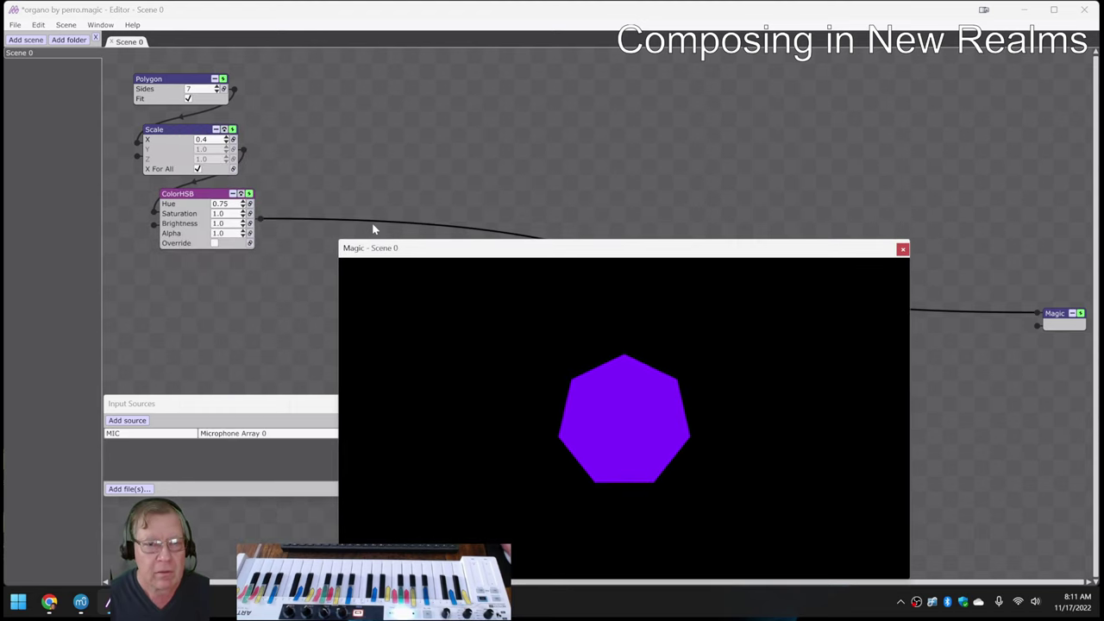
{"action": "right_click", "coordinate": [375, 227]}
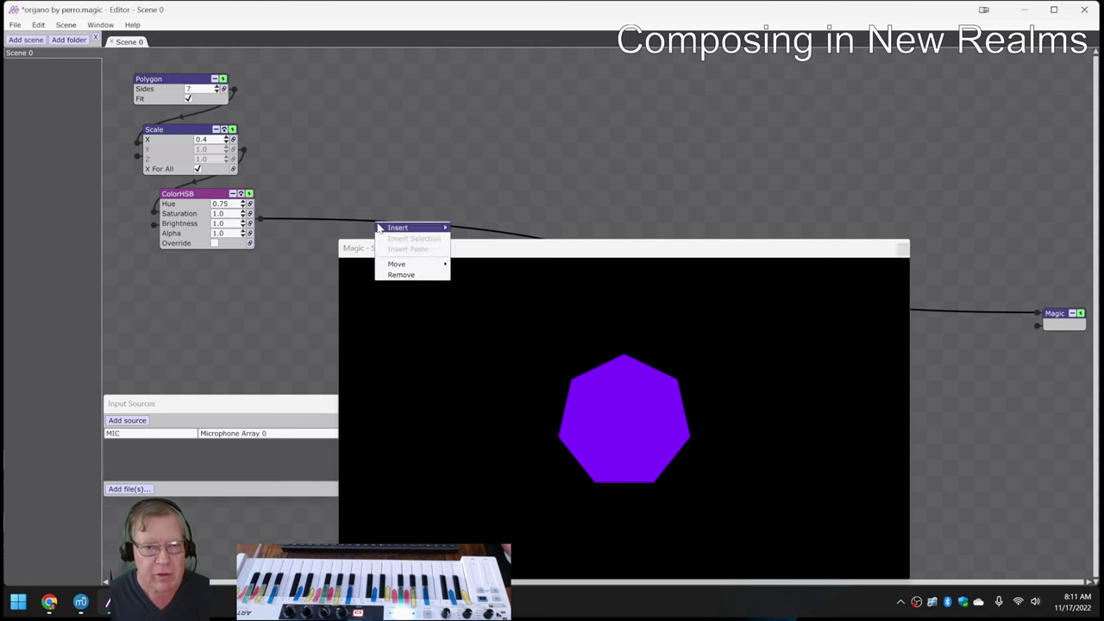
{"action": "mouse_move", "coordinate": [432, 230]}
{"action": "mouse_move", "coordinate": [480, 296]}
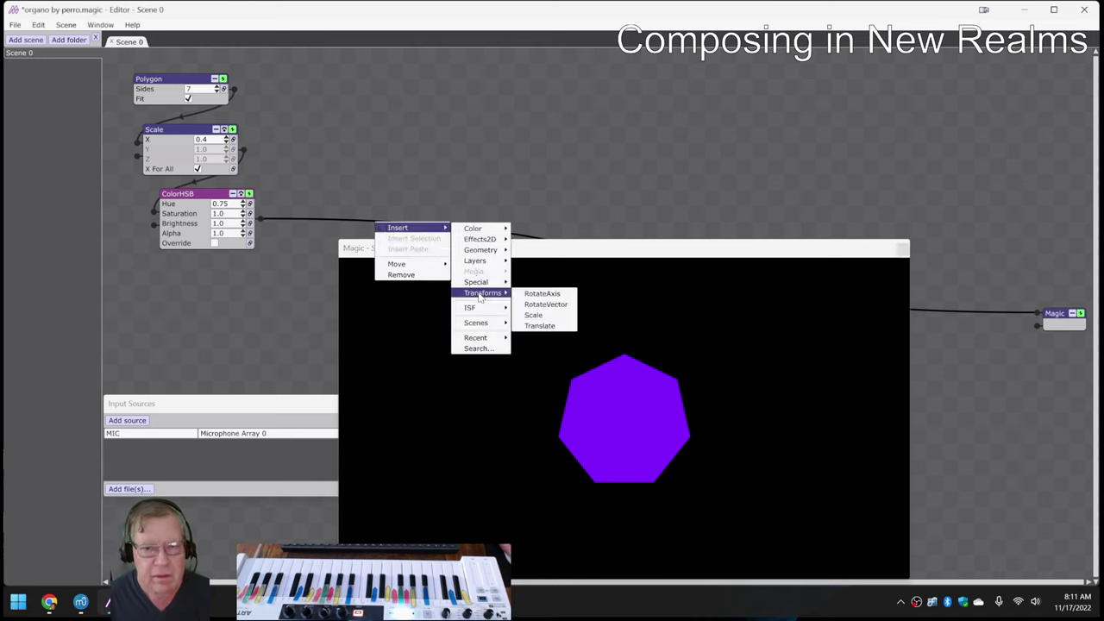
{"action": "left_click", "coordinate": [556, 325]}
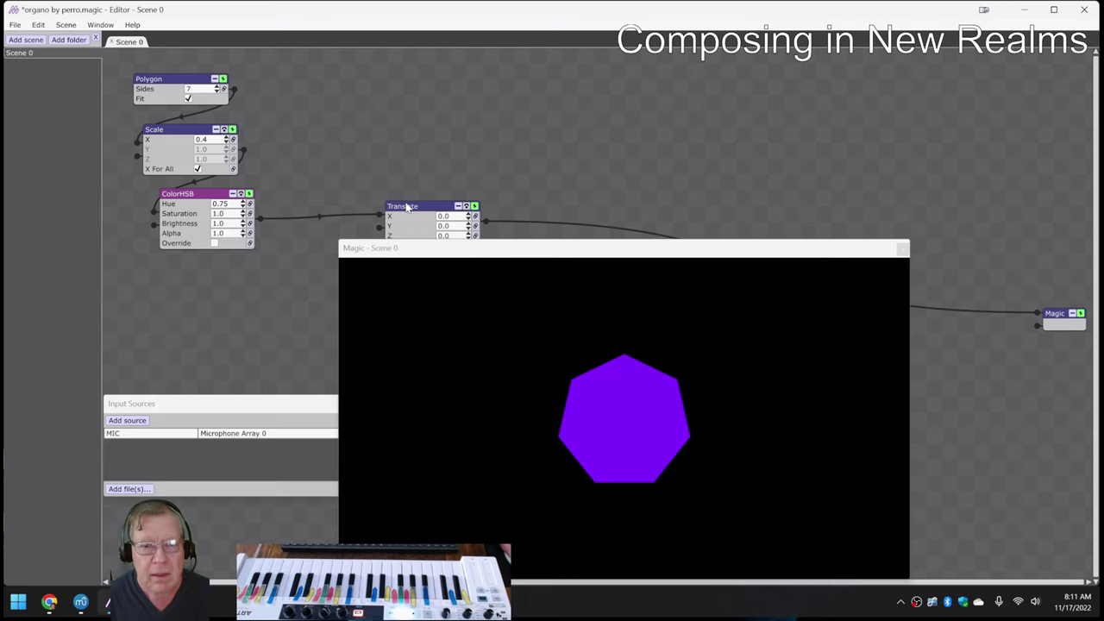
{"action": "left_click_drag", "start_coordinate": [406, 207], "coordinate": [372, 106]}
- Link Translate Y to MIC Volume and rearrange the preview and input sources panels
{"action": "left_click_drag", "start_coordinate": [461, 242], "coordinate": [430, 200]}
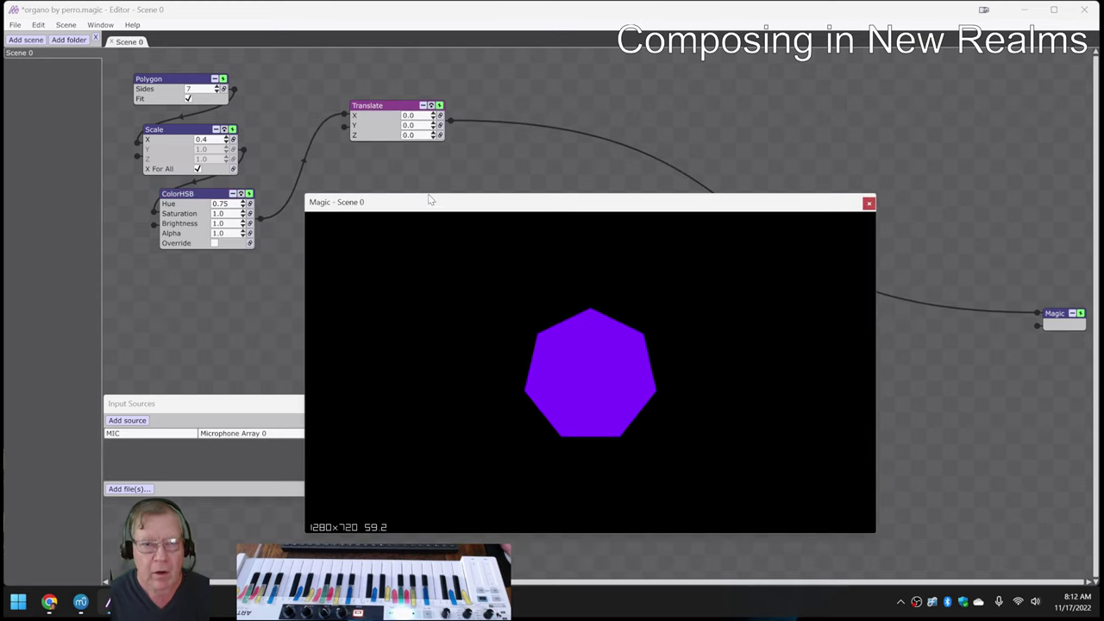
{"action": "left_click", "coordinate": [440, 125]}
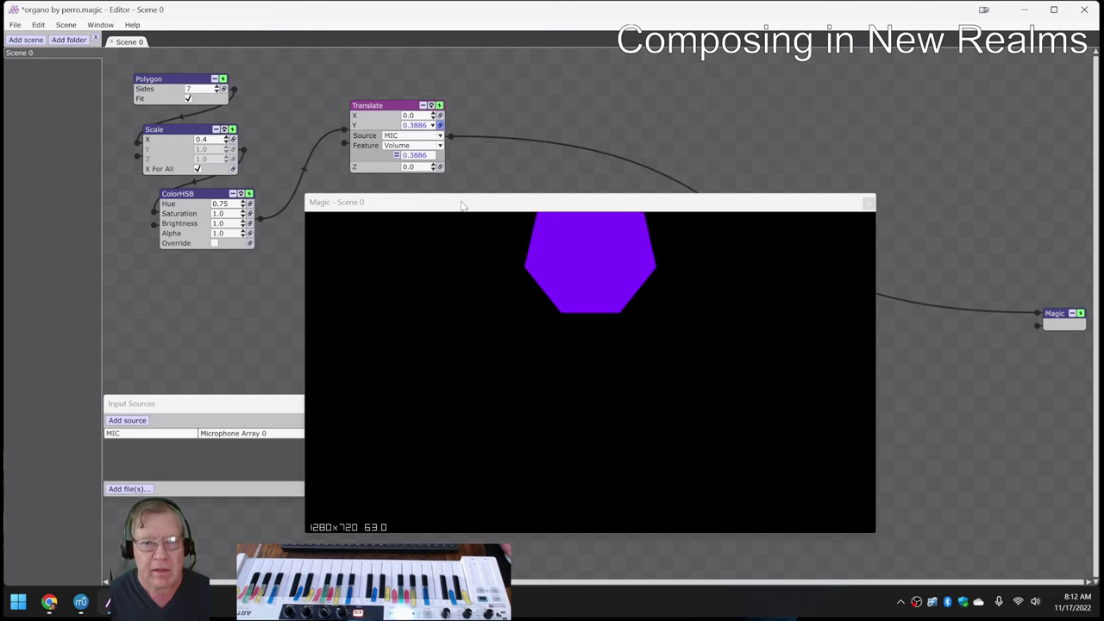
{"action": "left_click_drag", "start_coordinate": [460, 204], "coordinate": [275, 57]}
{"action": "left_click_drag", "start_coordinate": [251, 413], "coordinate": [919, 352]}
{"action": "left_click_drag", "start_coordinate": [314, 69], "coordinate": [318, 218]}
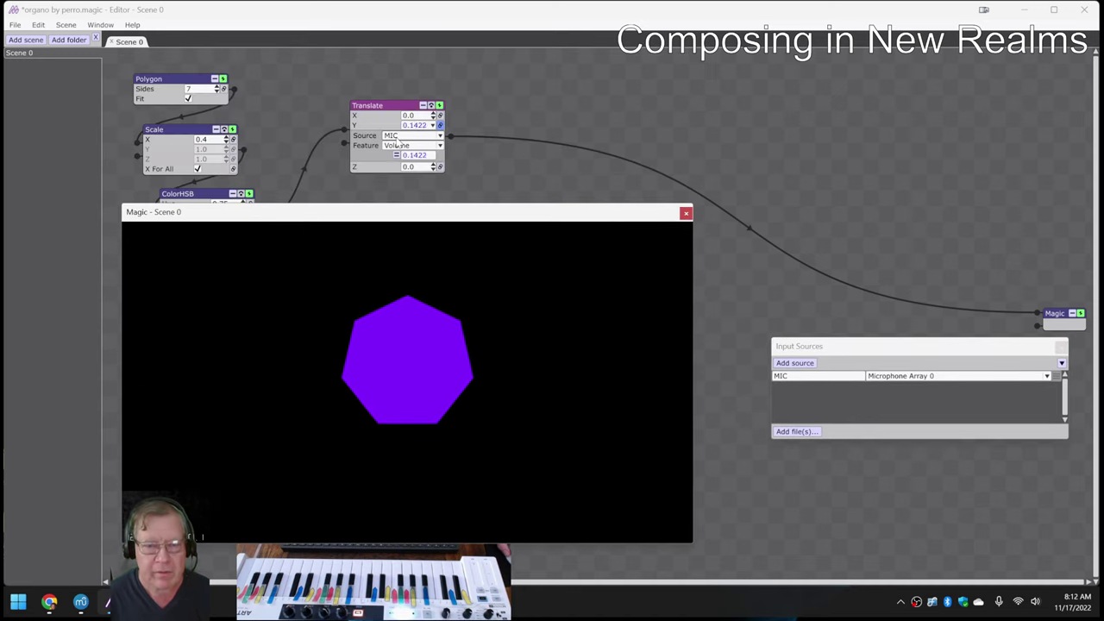
- Add organo.mp3 from the Desktop perro folder as an input audio file
{"action": "left_click", "coordinate": [784, 435]}
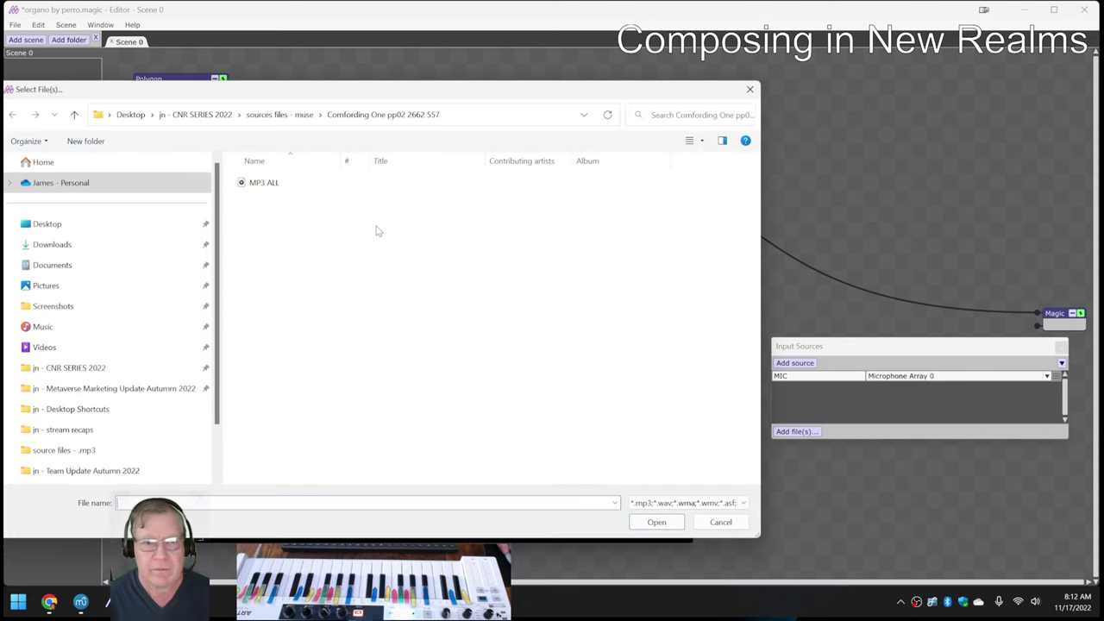
{"action": "left_click", "coordinate": [132, 119]}
{"action": "scroll", "coordinate": [398, 354], "scroll_direction": "down", "scroll_amount": 2}
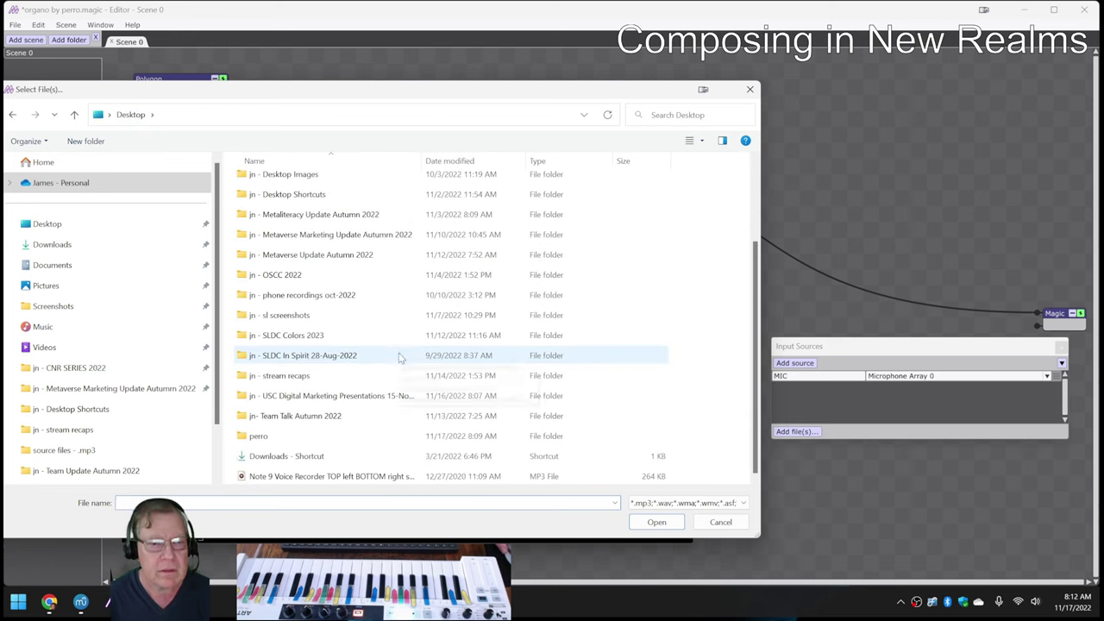
{"action": "double_click", "coordinate": [330, 438]}
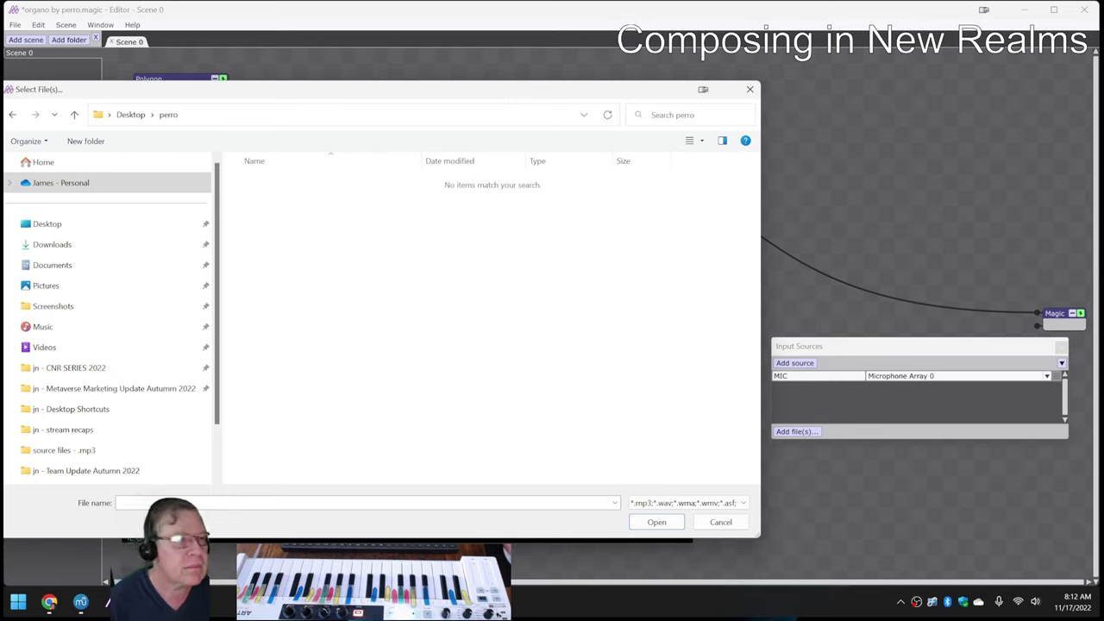
{"action": "left_click_drag", "start_coordinate": [1, 301], "coordinate": [326, 305]}
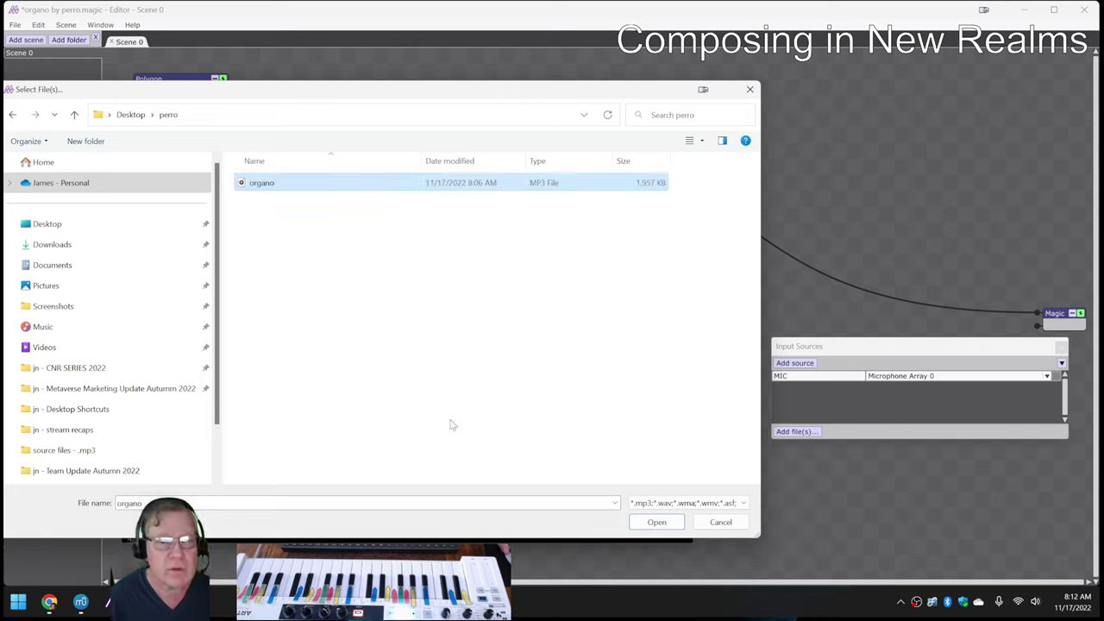
{"action": "left_click", "coordinate": [653, 522]}
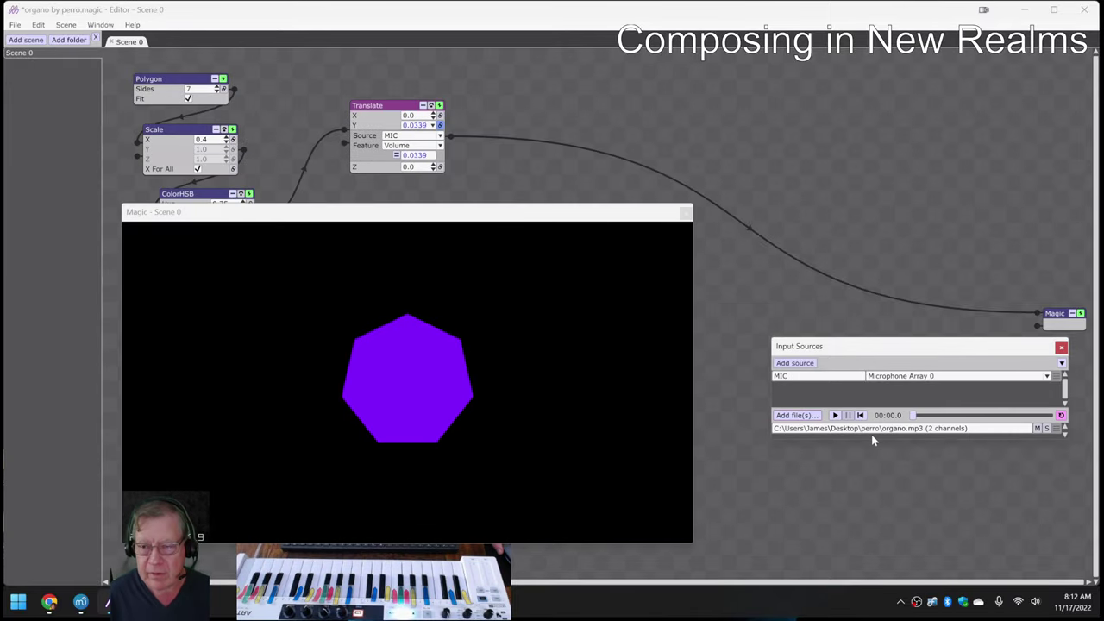
- Add an input source named MP3 ALL fed by organo.mp3 0
{"action": "left_click", "coordinate": [798, 364]}
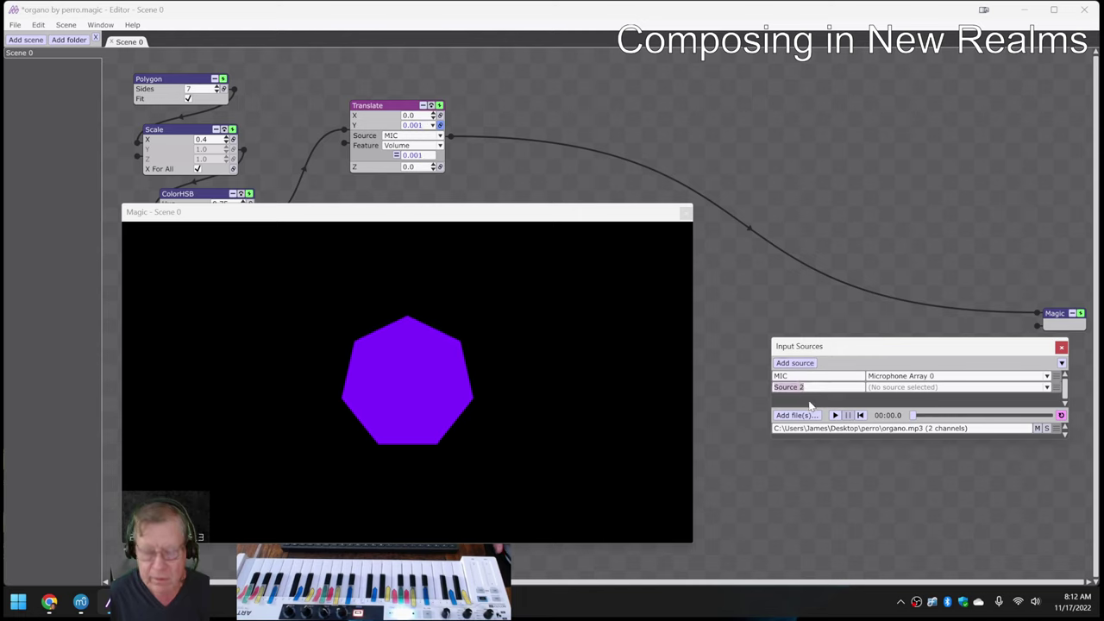
{"action": "type", "text": "MP3 ALL"}
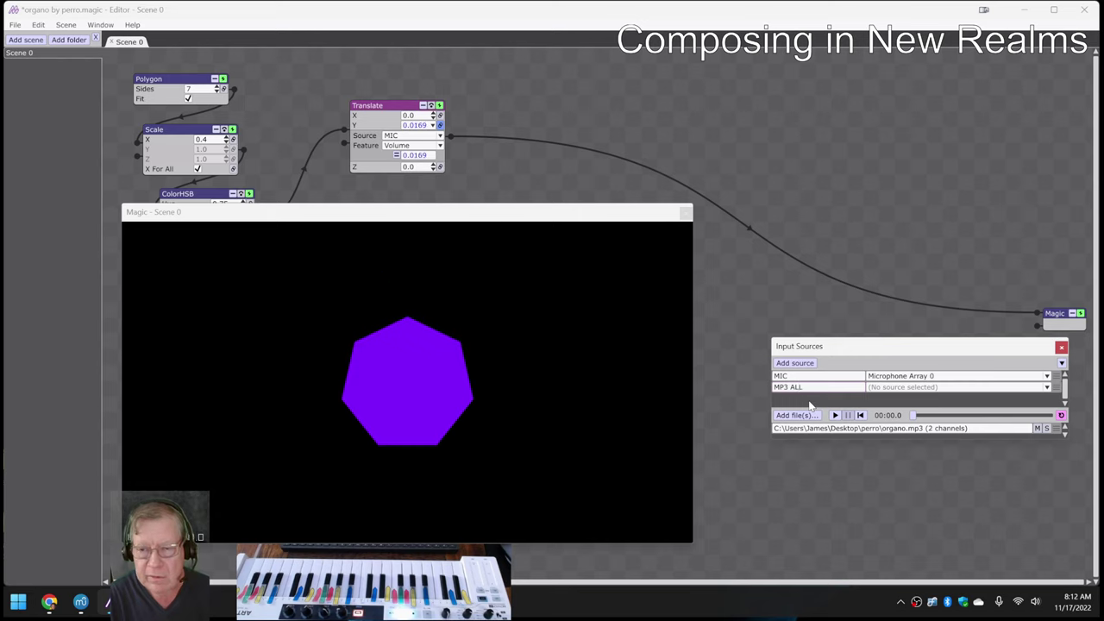
{"action": "left_click", "coordinate": [878, 388]}
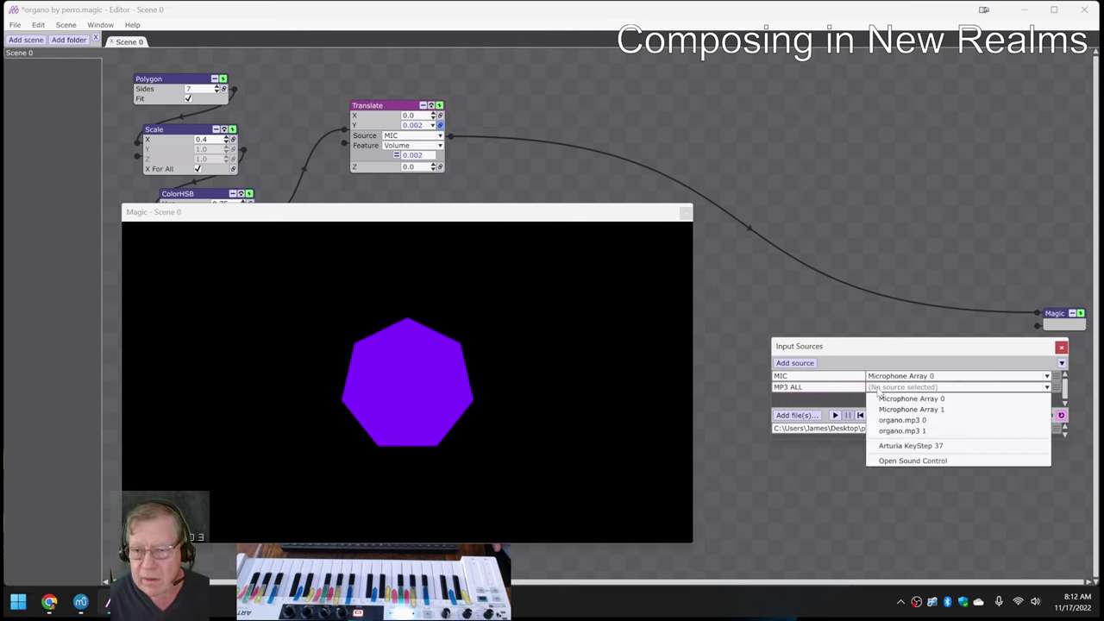
{"action": "left_click", "coordinate": [902, 421]}
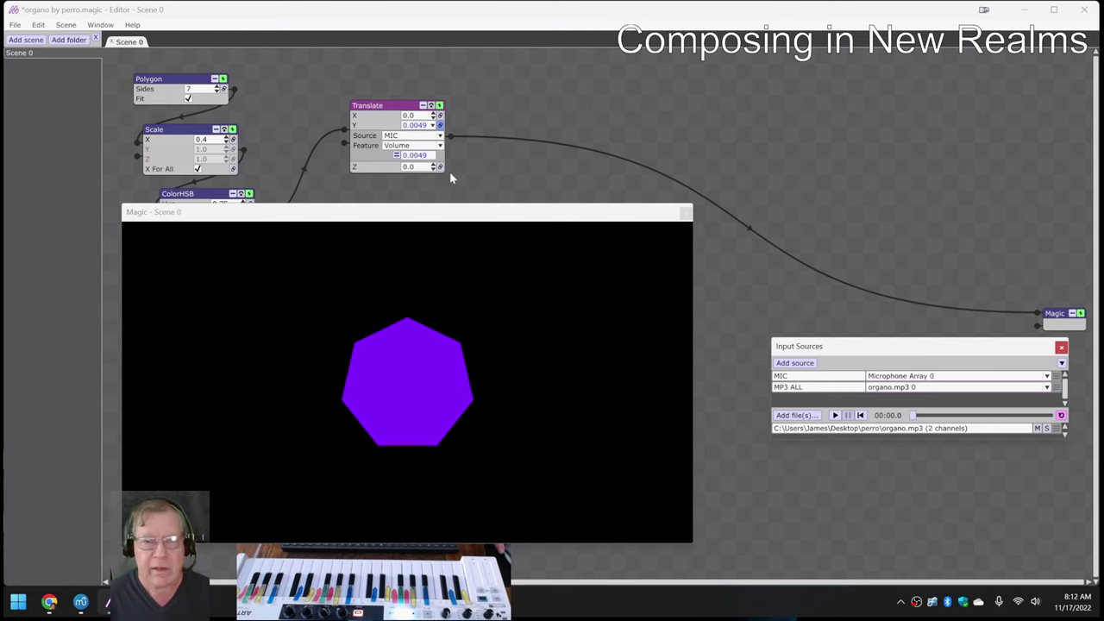
- Set the Translate node's source to MP3 ALL
{"action": "left_click", "coordinate": [454, 214]}
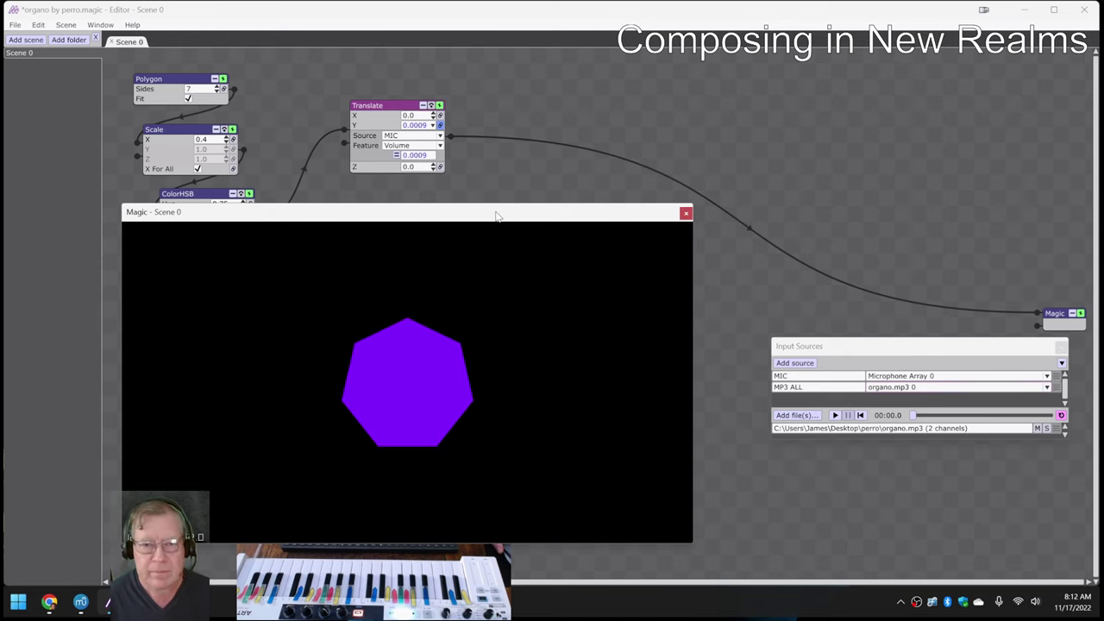
{"action": "left_click_drag", "start_coordinate": [515, 212], "coordinate": [618, 247]}
{"action": "left_click", "coordinate": [440, 136]}
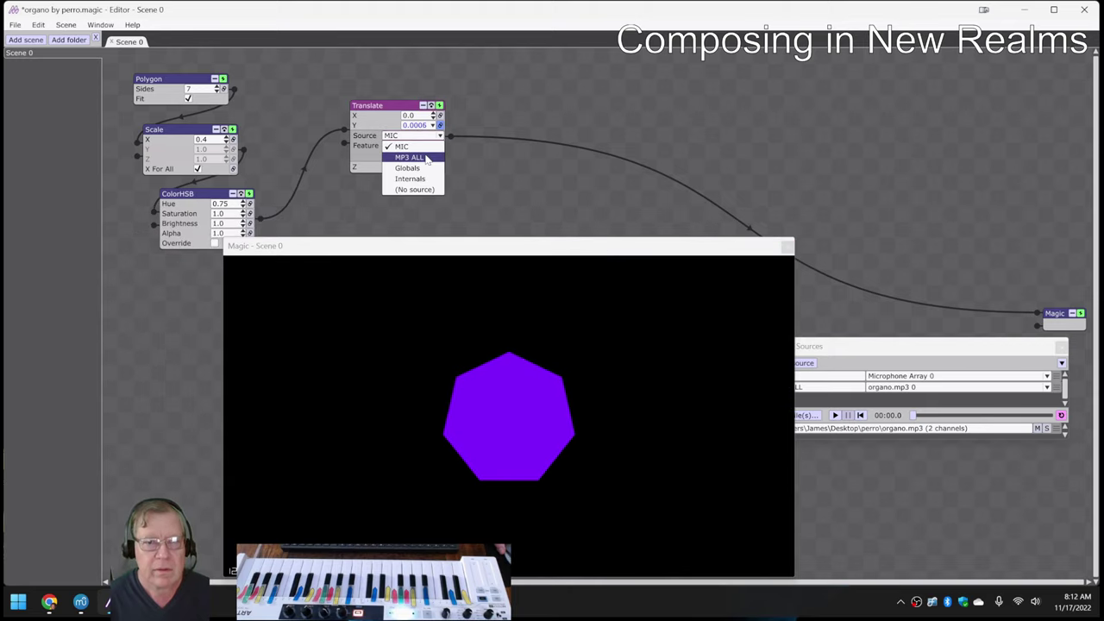
{"action": "left_click", "coordinate": [407, 159]}
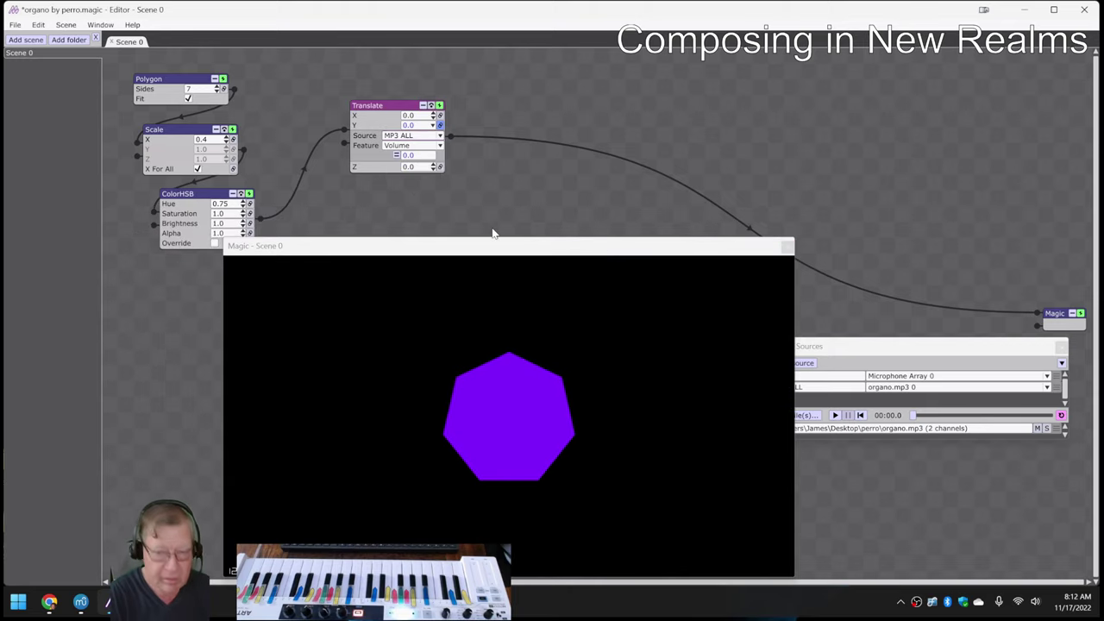
- Play organo.mp3 and watch the heptagon move, repositioning the Translate node and preview
{"action": "key", "text": "space"}
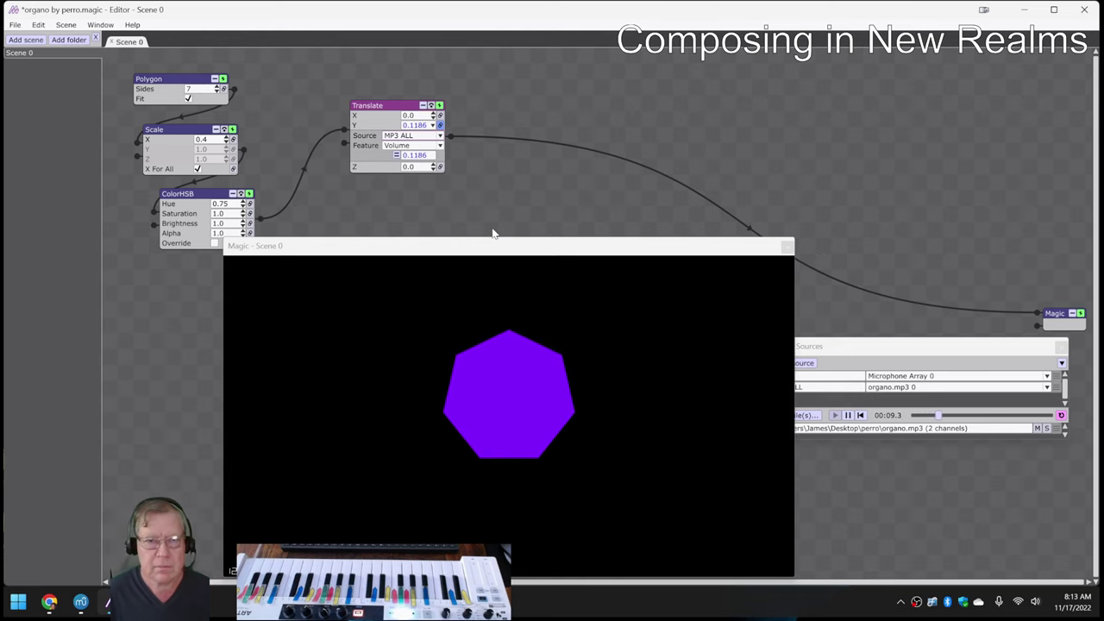
{"action": "left_click_drag", "start_coordinate": [371, 109], "coordinate": [335, 90]}
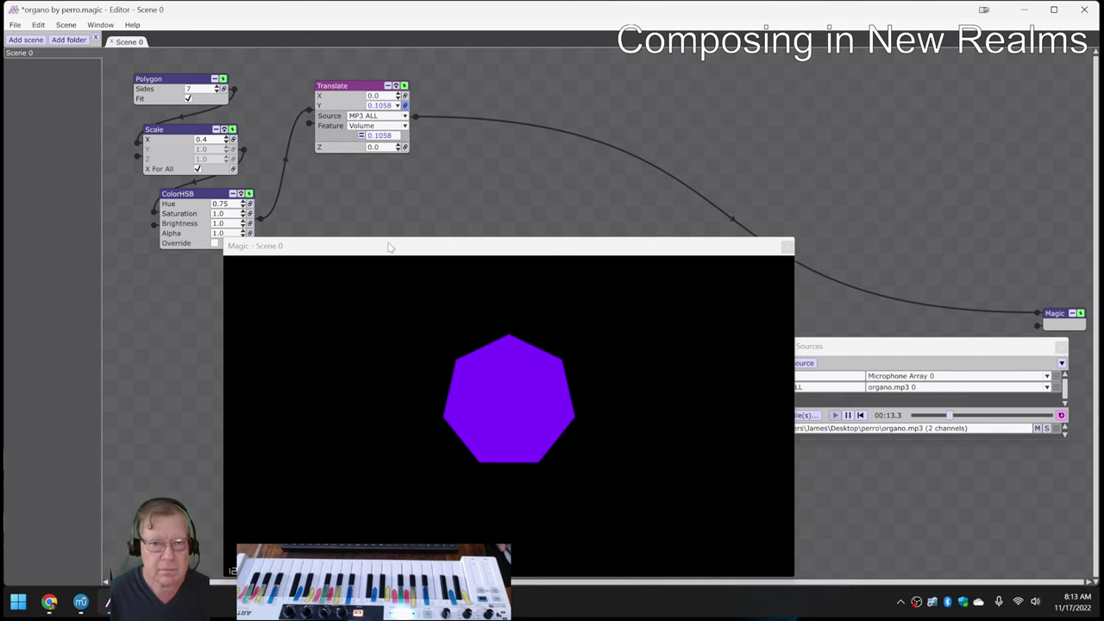
{"action": "left_click_drag", "start_coordinate": [389, 246], "coordinate": [374, 241]}
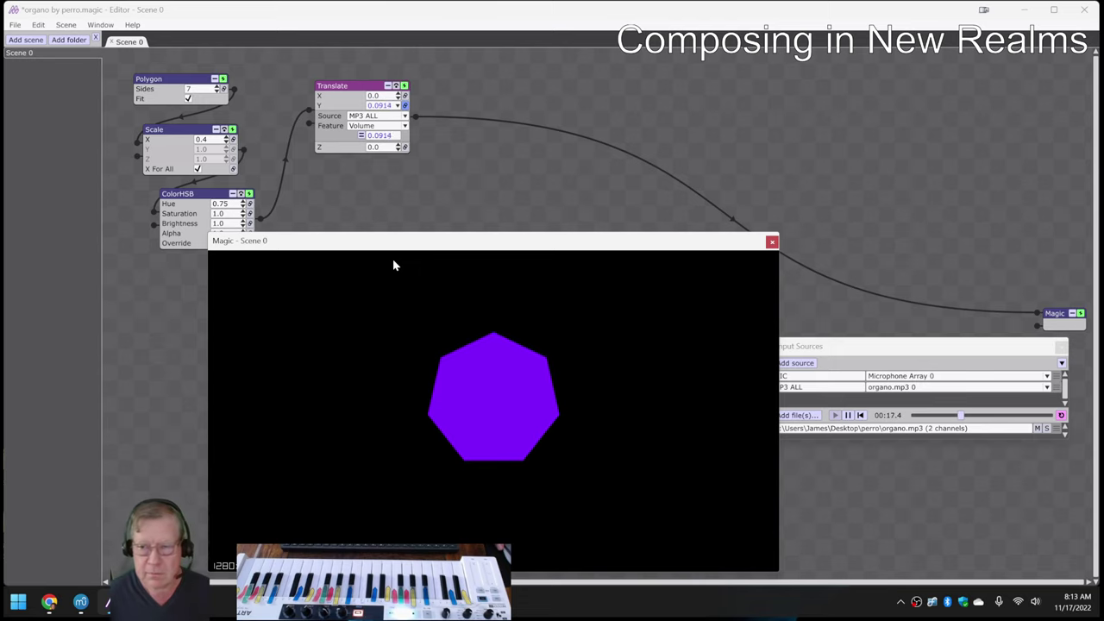
{"action": "left_click_drag", "start_coordinate": [437, 247], "coordinate": [370, 242]}
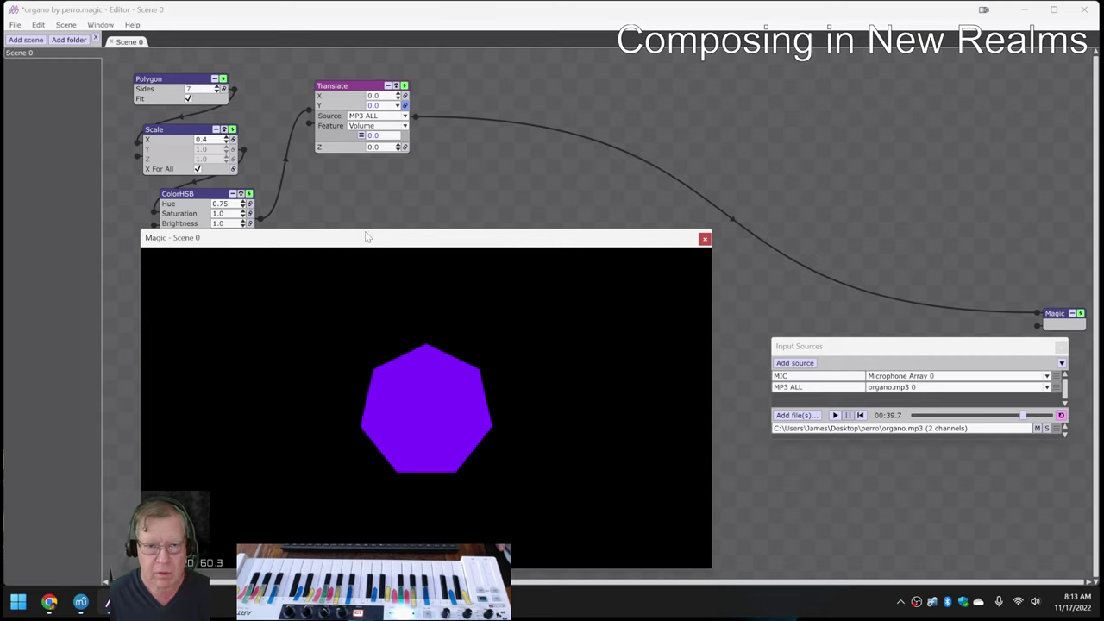
{"action": "left_click_drag", "start_coordinate": [320, 86], "coordinate": [315, 61]}
{"action": "left_click_drag", "start_coordinate": [308, 246], "coordinate": [500, 255]}
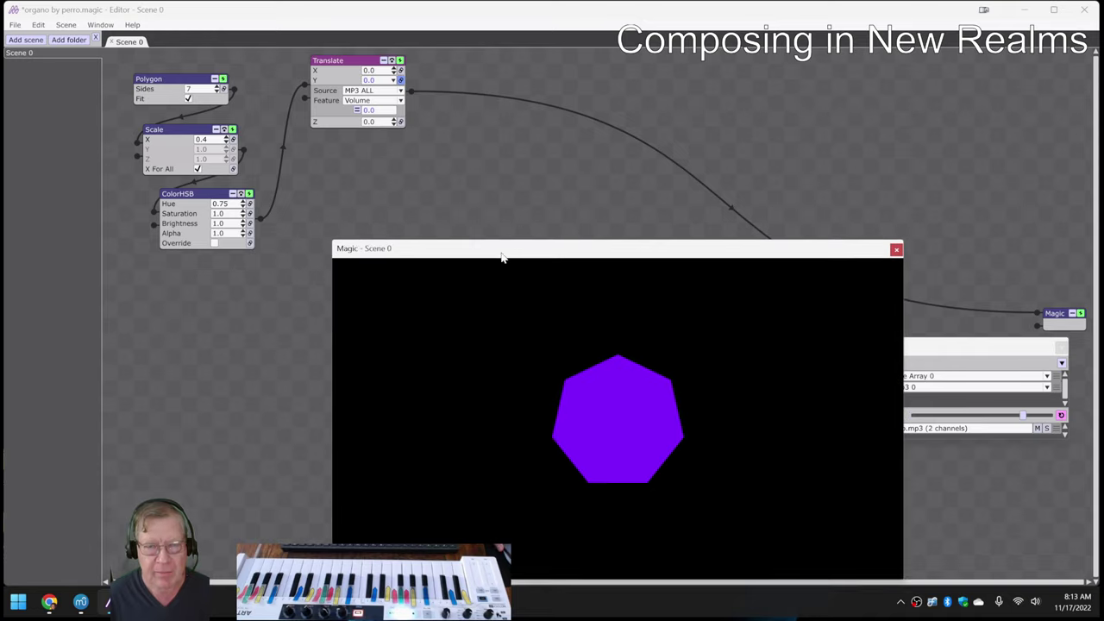
{"action": "left_click", "coordinate": [343, 70]}
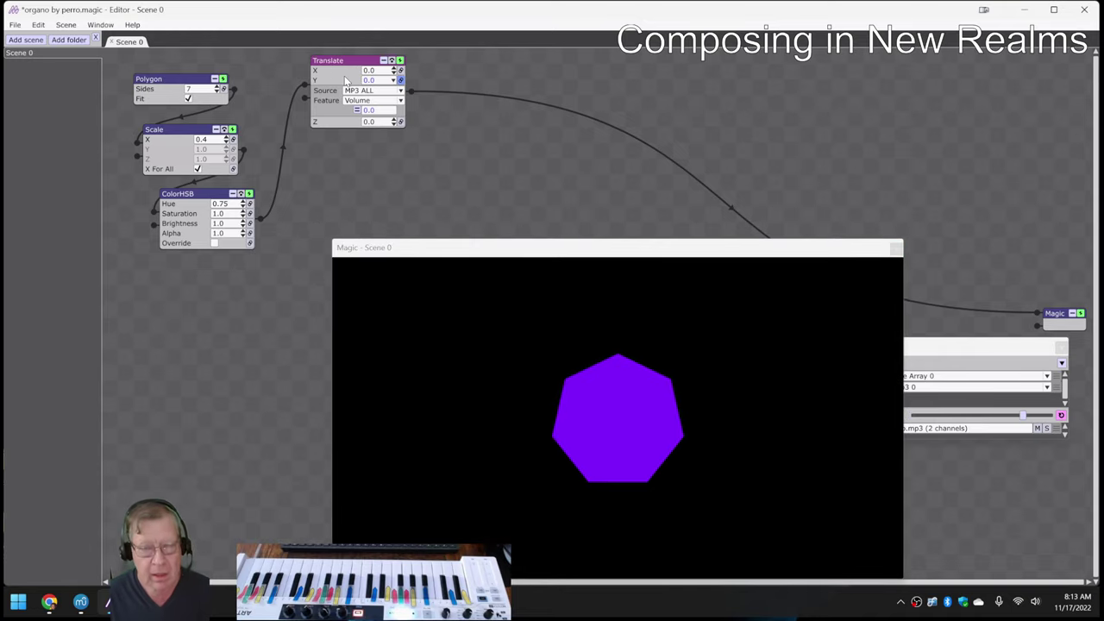
- Paste a second Translate node onto the canvas and position it
{"action": "right_click", "coordinate": [325, 169]}
{"action": "mouse_move", "coordinate": [332, 177]}
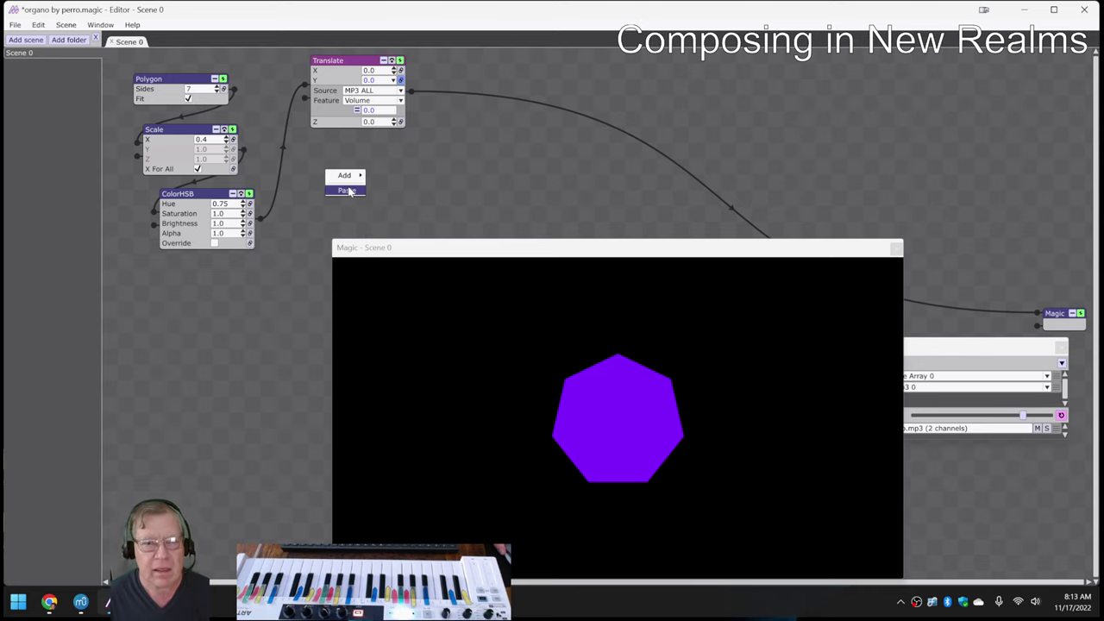
{"action": "left_click", "coordinate": [347, 190]}
{"action": "left_click_drag", "start_coordinate": [415, 251], "coordinate": [375, 365]}
{"action": "left_click_drag", "start_coordinate": [382, 198], "coordinate": [337, 173]}
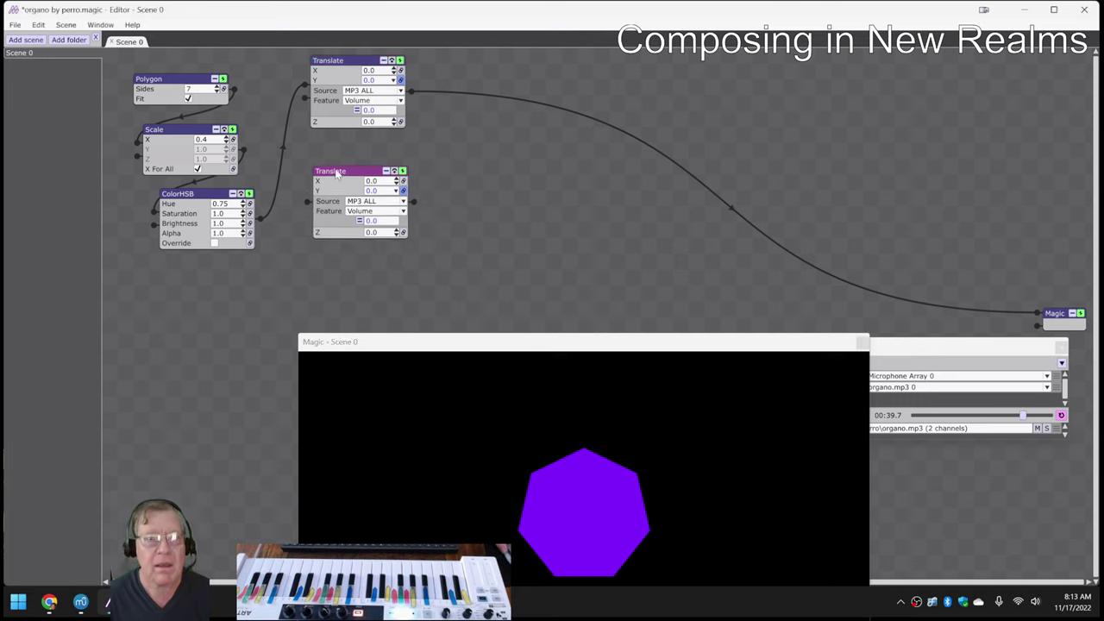
- Shift the first heptagon left to X -0.7
{"action": "left_click", "coordinate": [394, 74]}
{"action": "left_click", "coordinate": [395, 74]}
{"action": "left_click", "coordinate": [395, 75]}
{"action": "left_click", "coordinate": [395, 74]}
{"action": "left_click", "coordinate": [395, 74]}
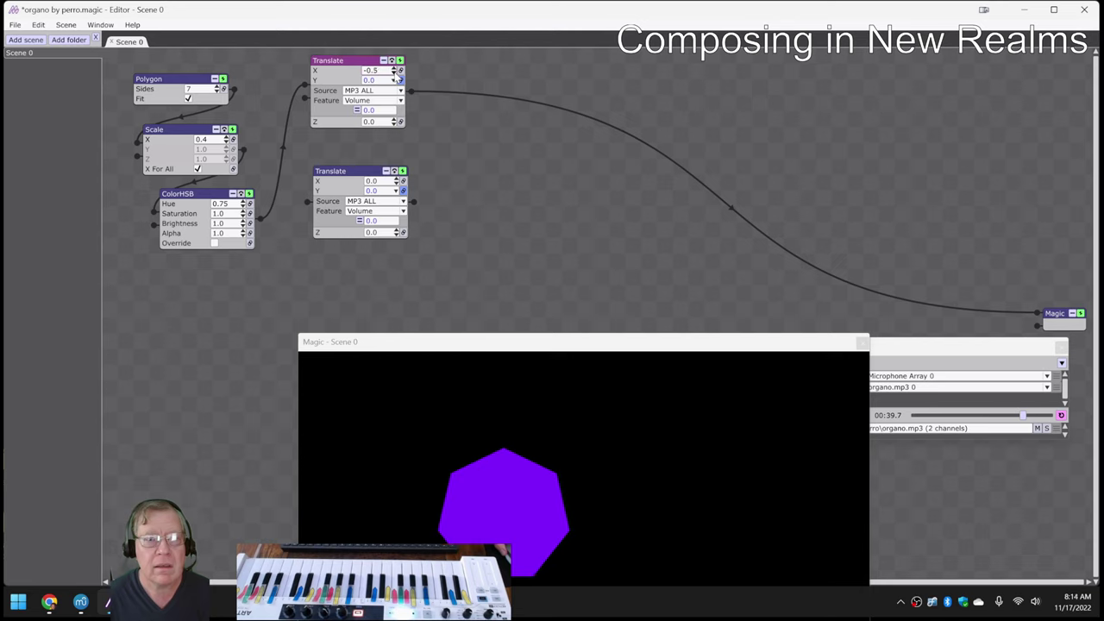
{"action": "left_click", "coordinate": [395, 74]}
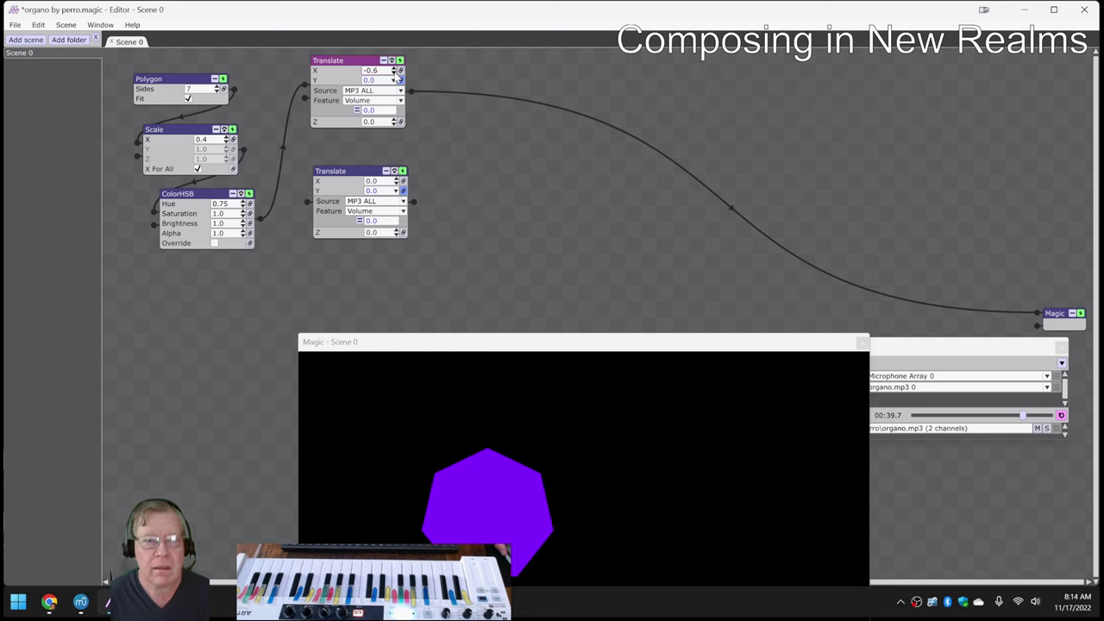
{"action": "left_click", "coordinate": [395, 74]}
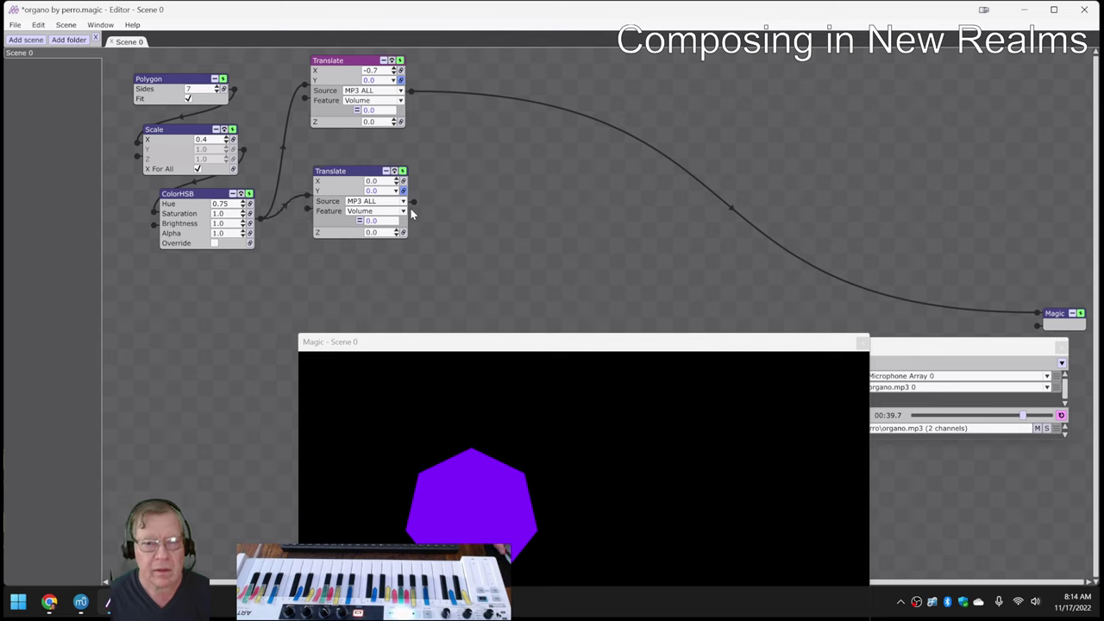
- Wire the second Translate node to the Magic output and set its X to 0.6
{"action": "left_click_drag", "start_coordinate": [413, 202], "coordinate": [1037, 328]}
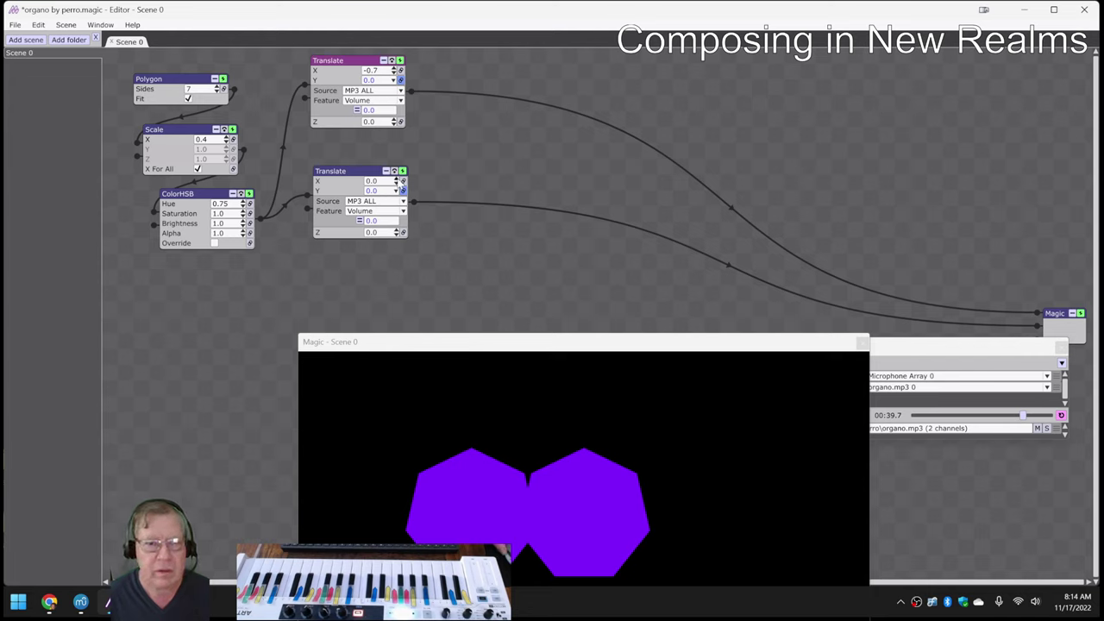
{"action": "left_click", "coordinate": [397, 178]}
{"action": "left_click", "coordinate": [397, 179]}
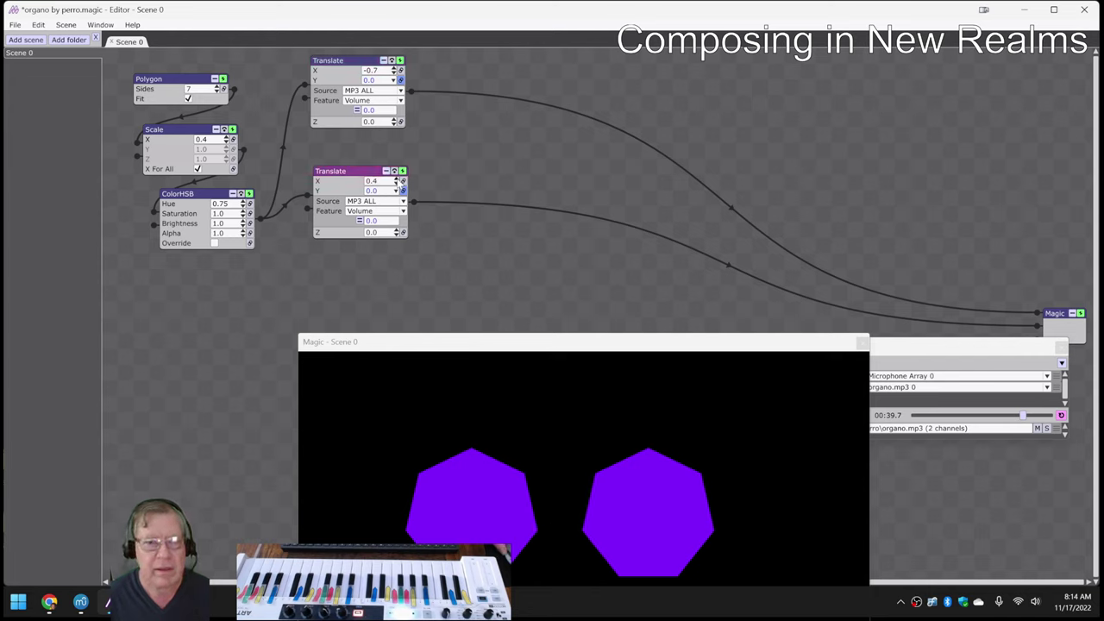
{"action": "left_click", "coordinate": [398, 179]}
{"action": "left_click", "coordinate": [398, 180]}
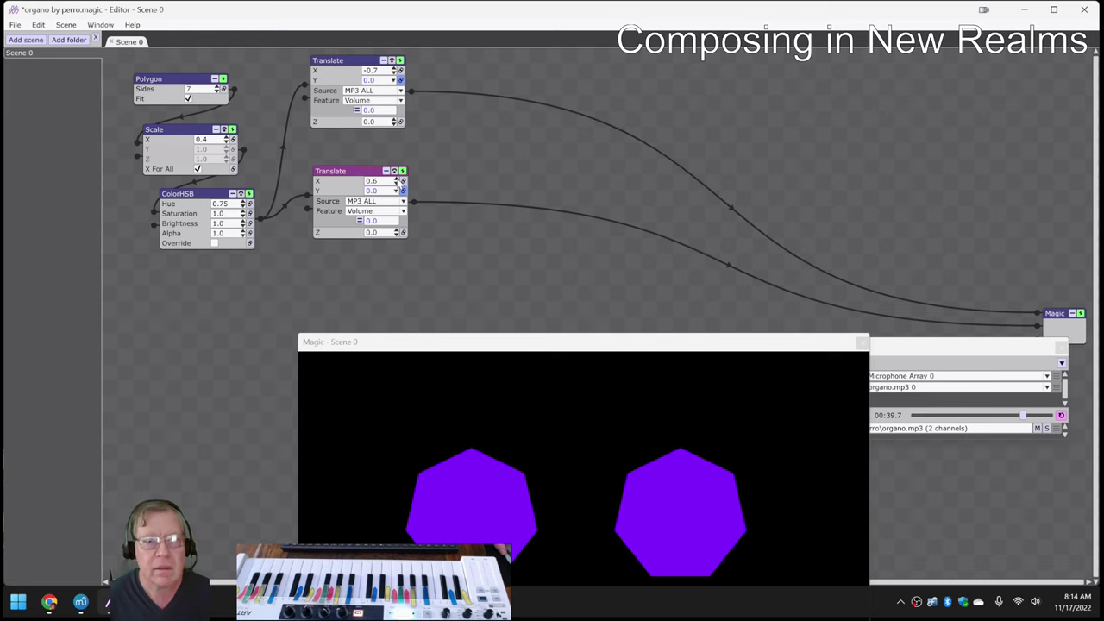
{"action": "left_click_drag", "start_coordinate": [466, 348], "coordinate": [413, 260]}
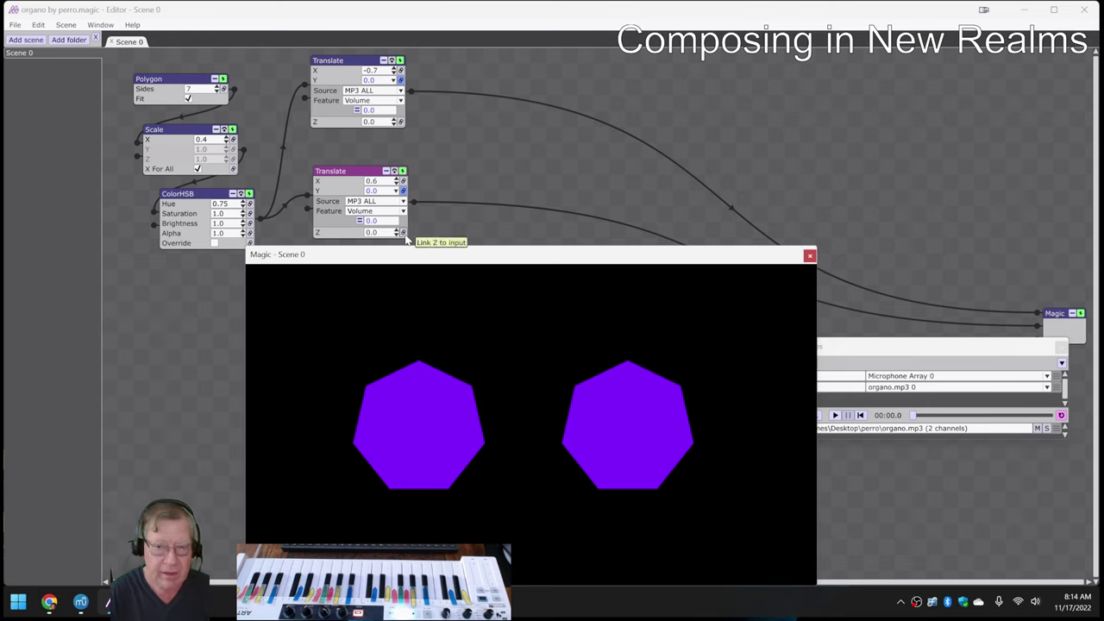
- Preview the song, then set the left heptagon's Translate Feature to Freq. Range 20-80 Hz
{"action": "key", "text": "space"}
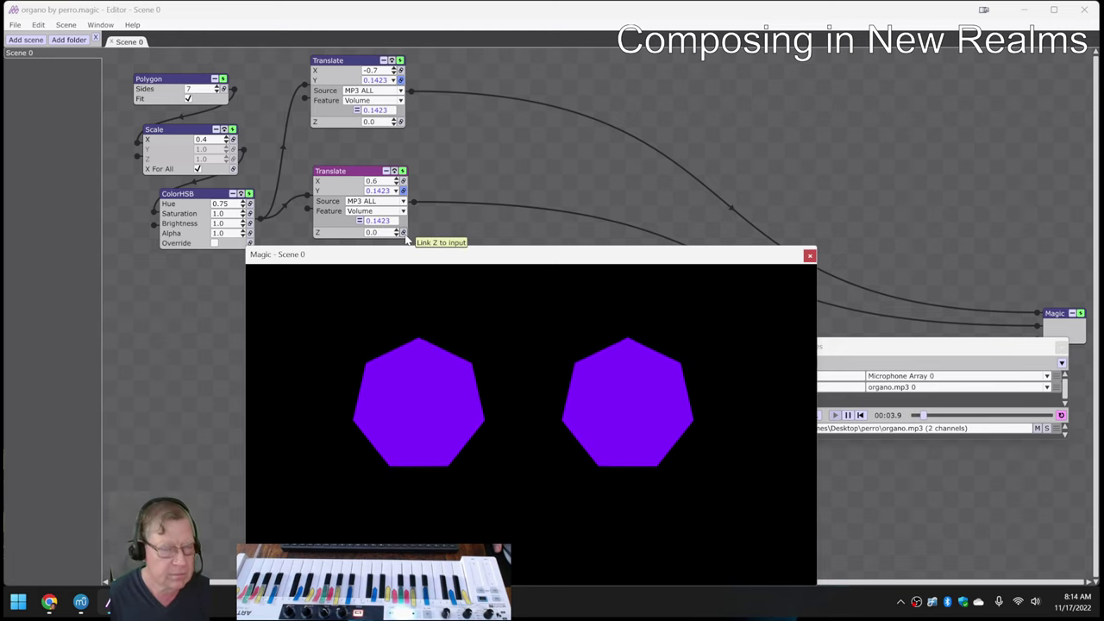
{"action": "key", "text": "space"}
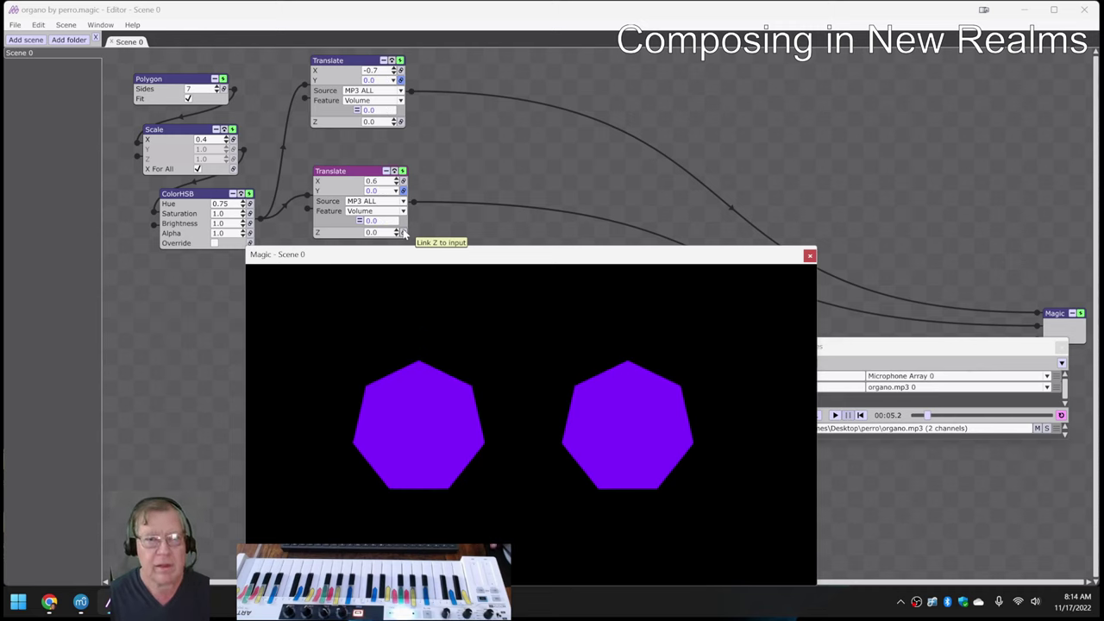
{"action": "left_click", "coordinate": [399, 101]}
{"action": "mouse_move", "coordinate": [396, 123]}
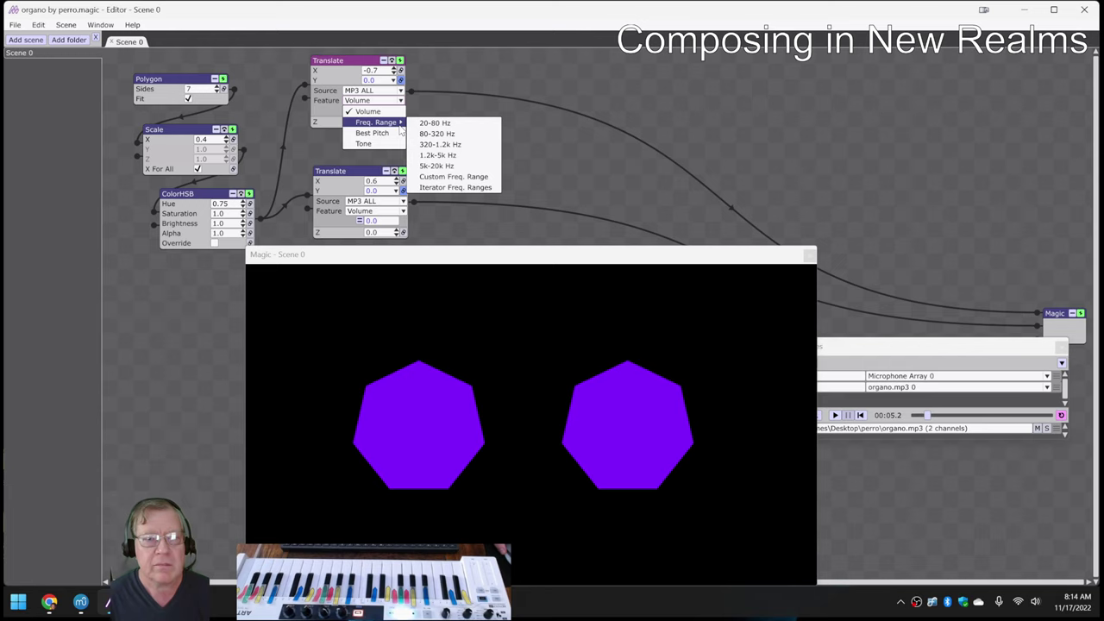
{"action": "left_click", "coordinate": [457, 123]}
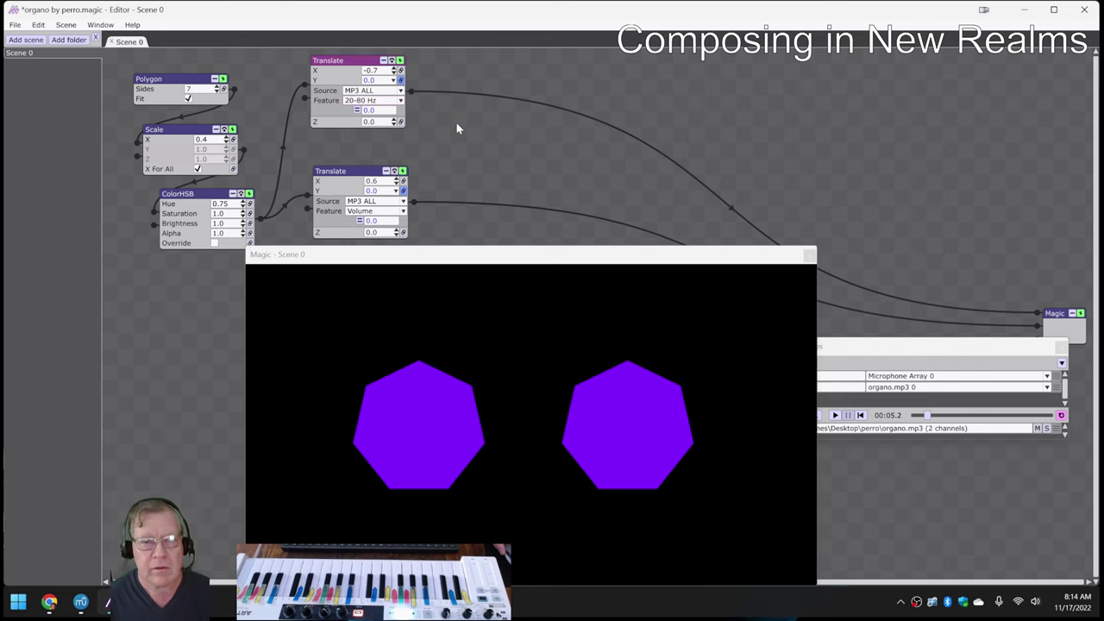
- Play the song again to check the left heptagon now bounces to the bass band
{"action": "left_click_drag", "start_coordinate": [437, 268], "coordinate": [731, 89]}
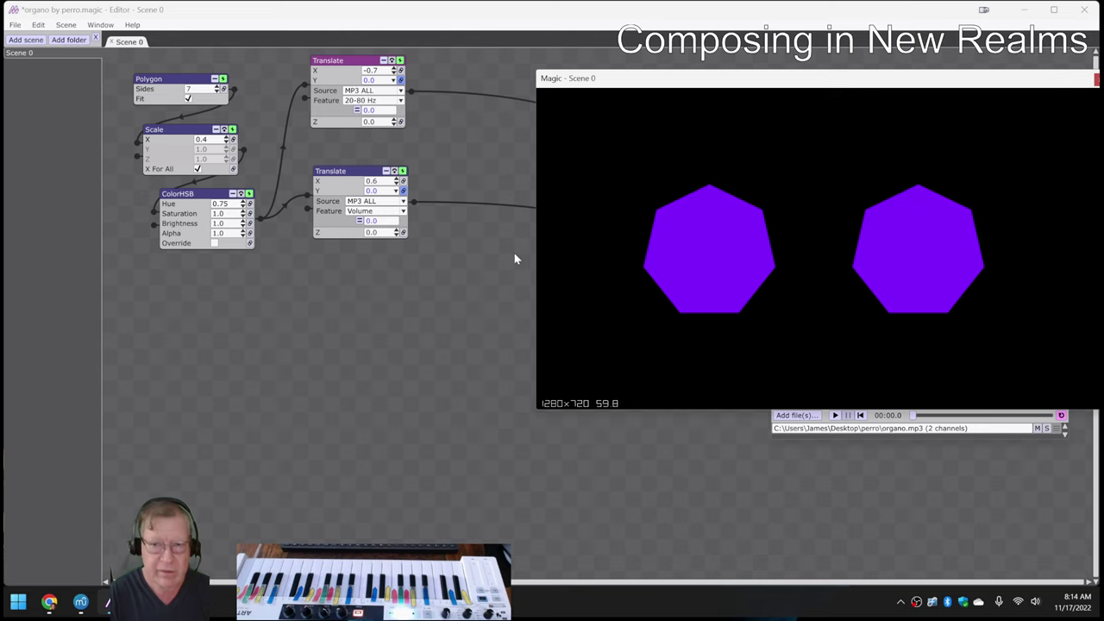
{"action": "key", "text": "space"}
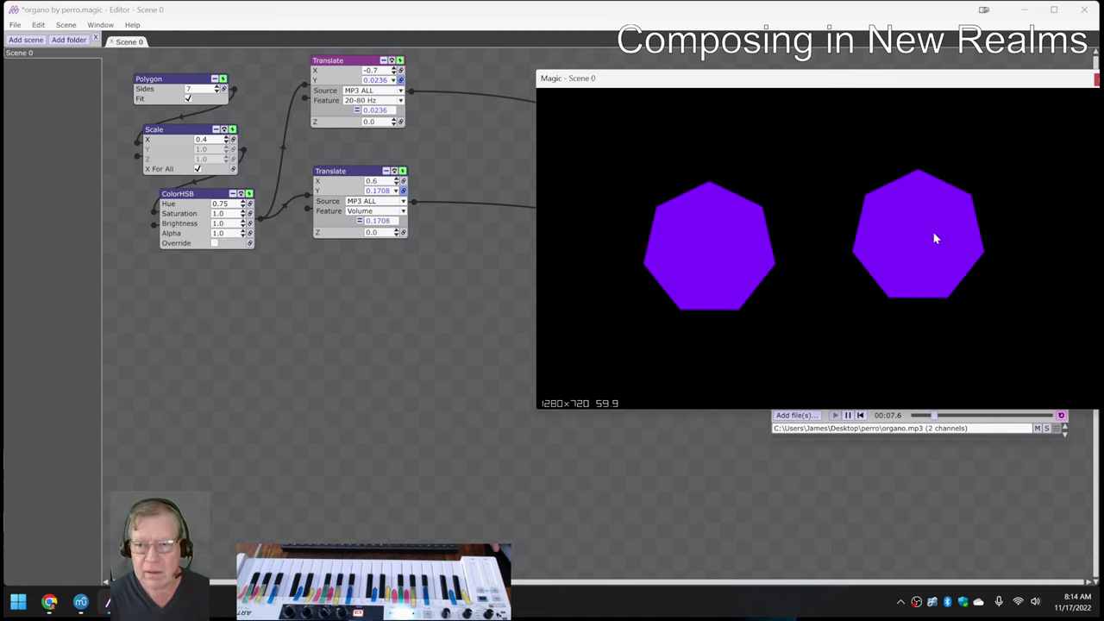
{"action": "key", "text": "space"}
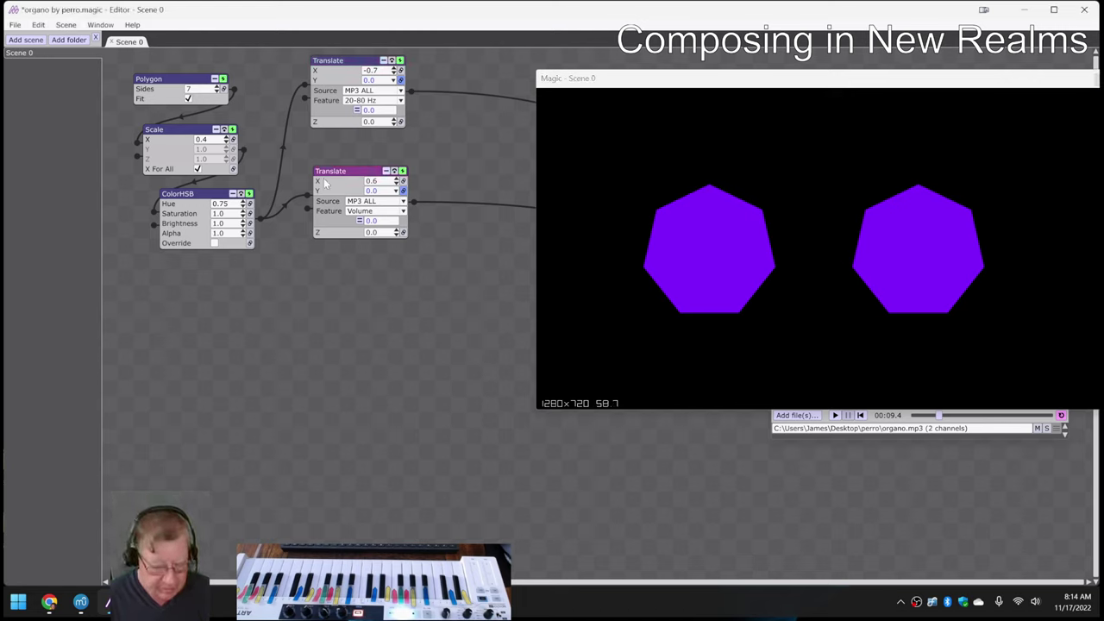
- Paste a third Translate node, wired from ColorHSB and into the Magic output
{"action": "right_click", "coordinate": [332, 342]}
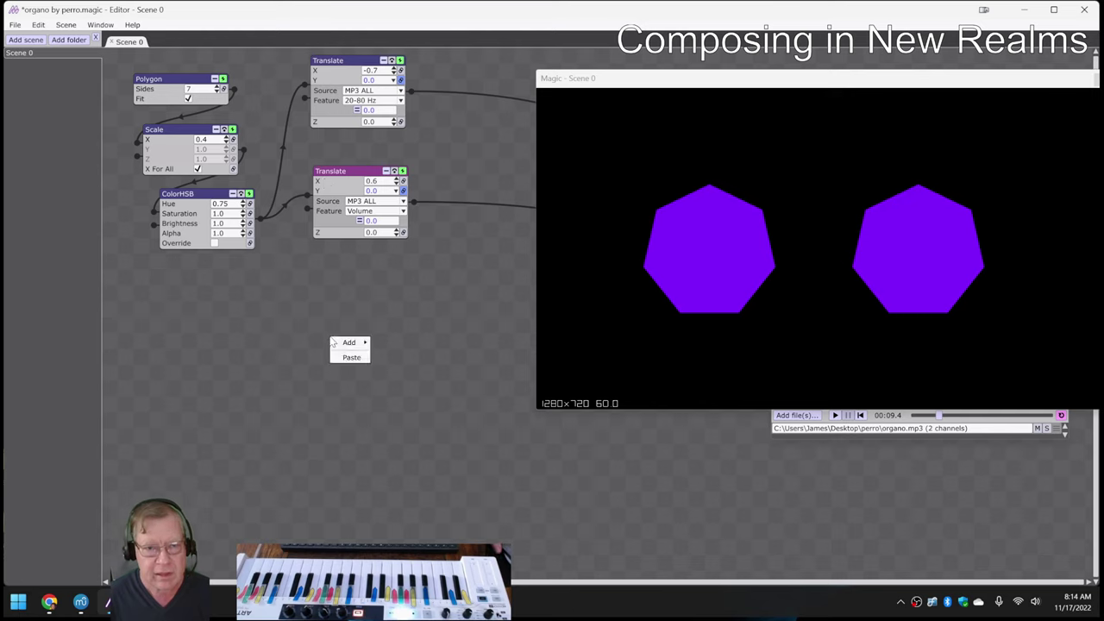
{"action": "left_click", "coordinate": [352, 358]}
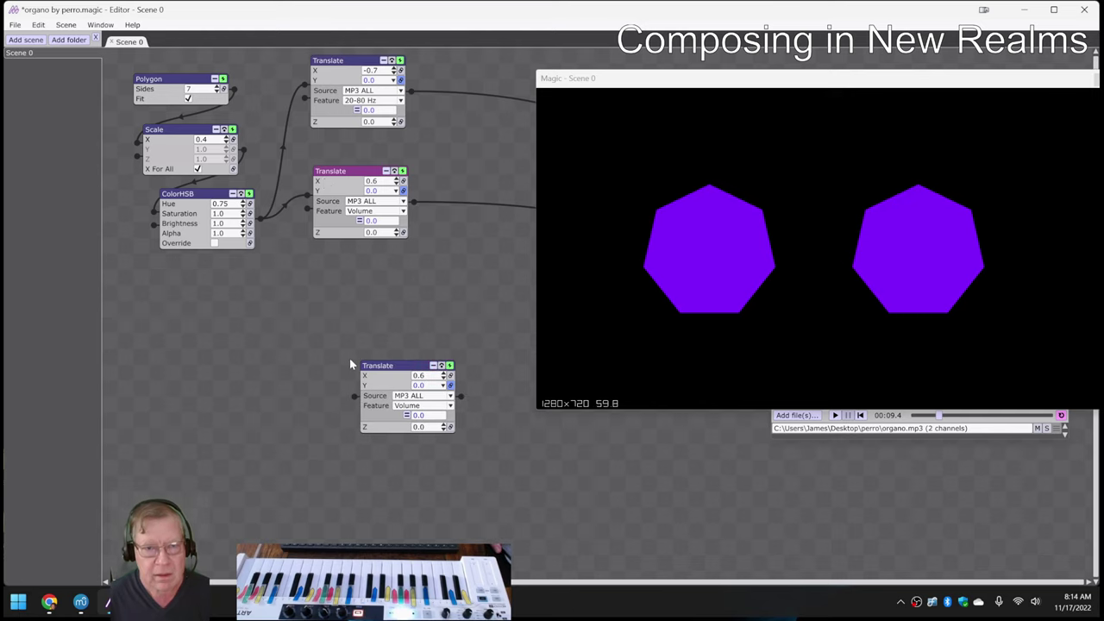
{"action": "left_click_drag", "start_coordinate": [384, 372], "coordinate": [354, 290]}
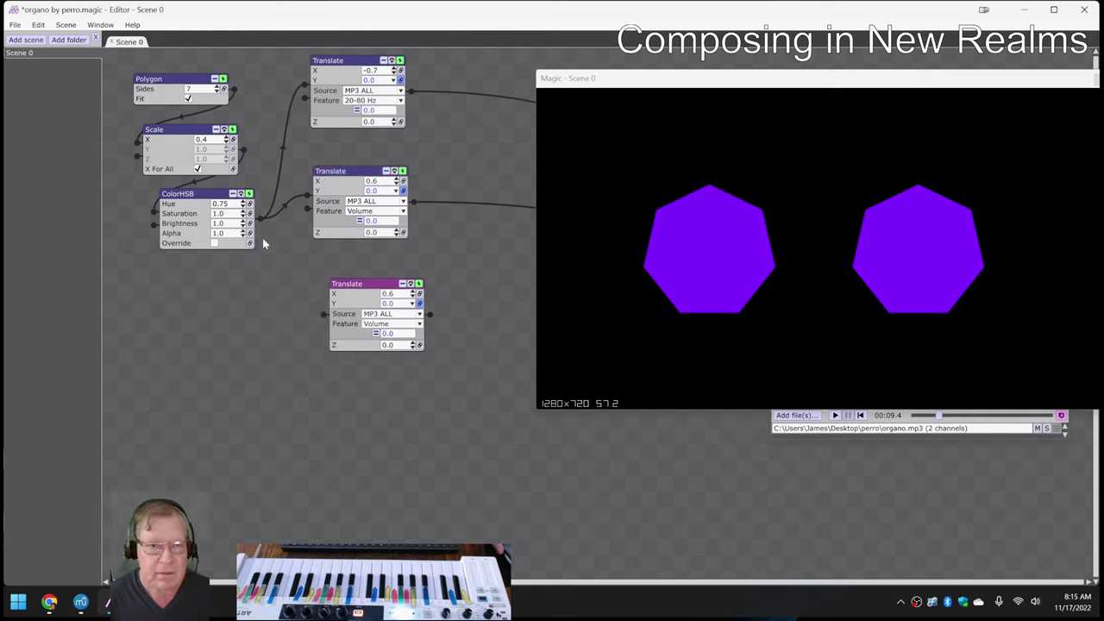
{"action": "left_click_drag", "start_coordinate": [262, 220], "coordinate": [324, 314]}
{"action": "left_click_drag", "start_coordinate": [702, 82], "coordinate": [173, 271]}
{"action": "left_click_drag", "start_coordinate": [862, 347], "coordinate": [735, 442]}
{"action": "left_click_drag", "start_coordinate": [430, 316], "coordinate": [1037, 339]}
{"action": "left_click_drag", "start_coordinate": [163, 195], "coordinate": [856, 154]}
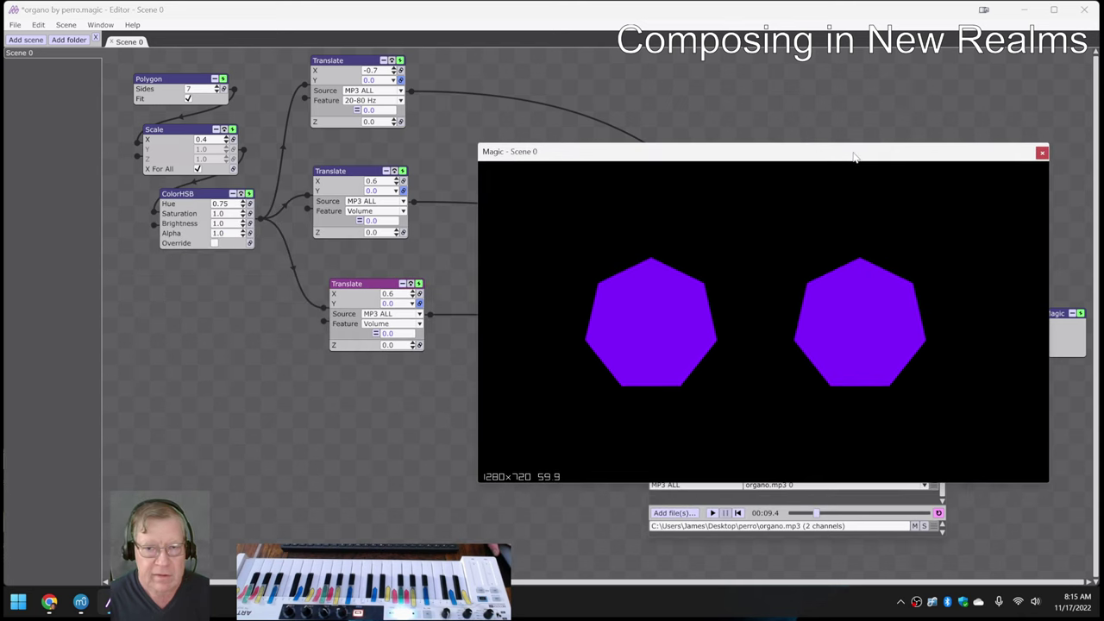
- Center the second heptagon at X 0.0, scale all heptagons to 0.3, and place the right one at X 0.7
{"action": "left_click", "coordinate": [396, 183]}
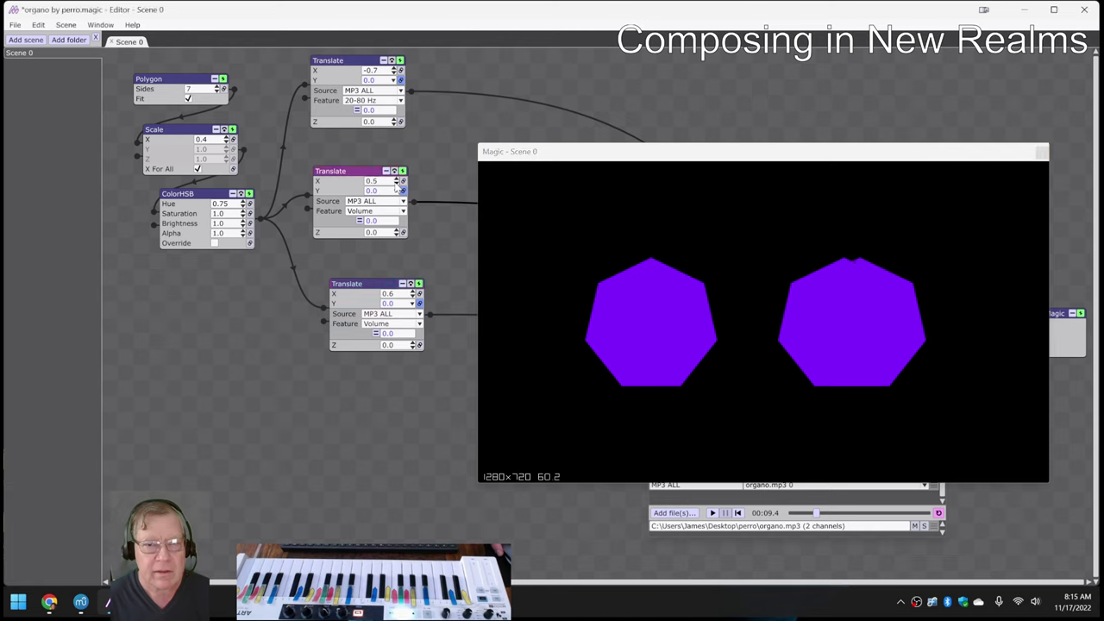
{"action": "left_click", "coordinate": [396, 183]}
{"action": "left_click", "coordinate": [396, 184]}
{"action": "left_click", "coordinate": [396, 184]}
{"action": "left_click", "coordinate": [396, 183]}
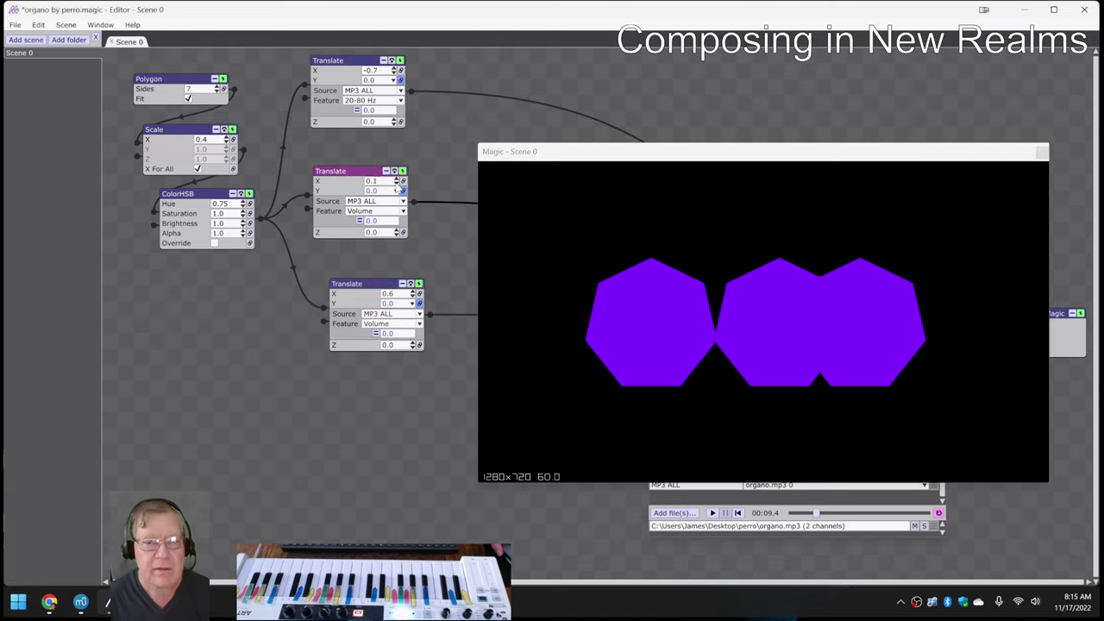
{"action": "left_click", "coordinate": [396, 184]}
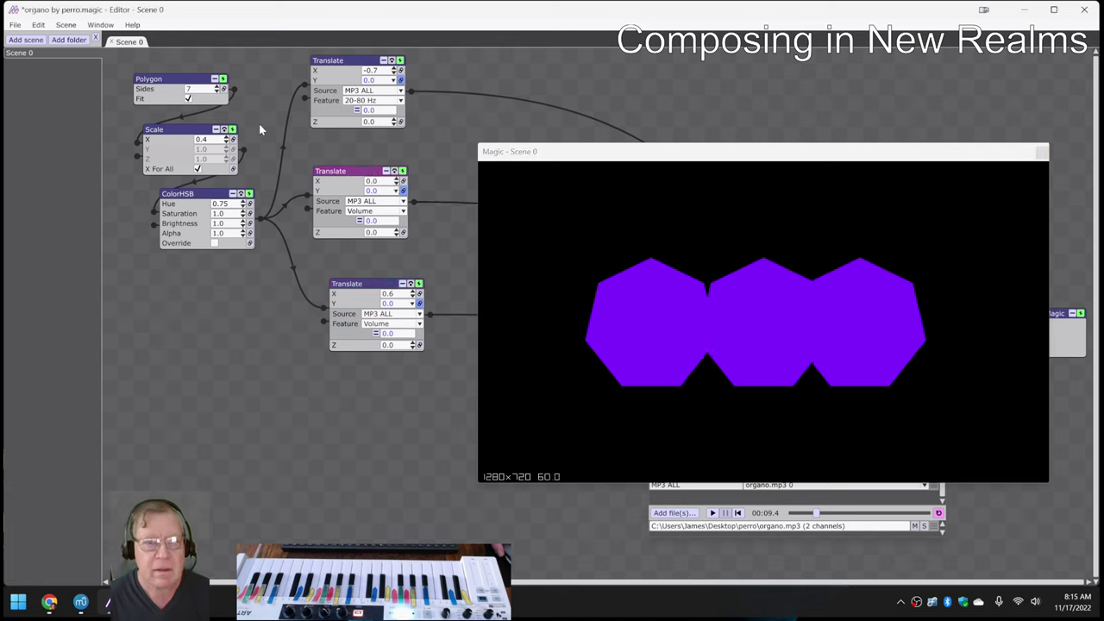
{"action": "left_click_drag", "start_coordinate": [192, 193], "coordinate": [174, 197]}
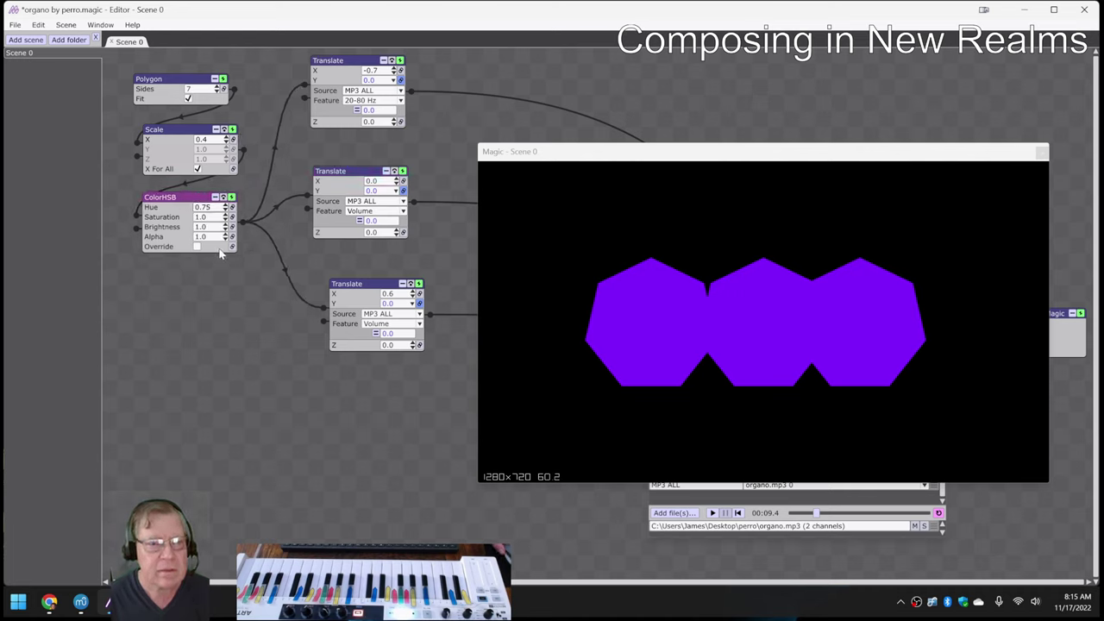
{"action": "left_click", "coordinate": [227, 143]}
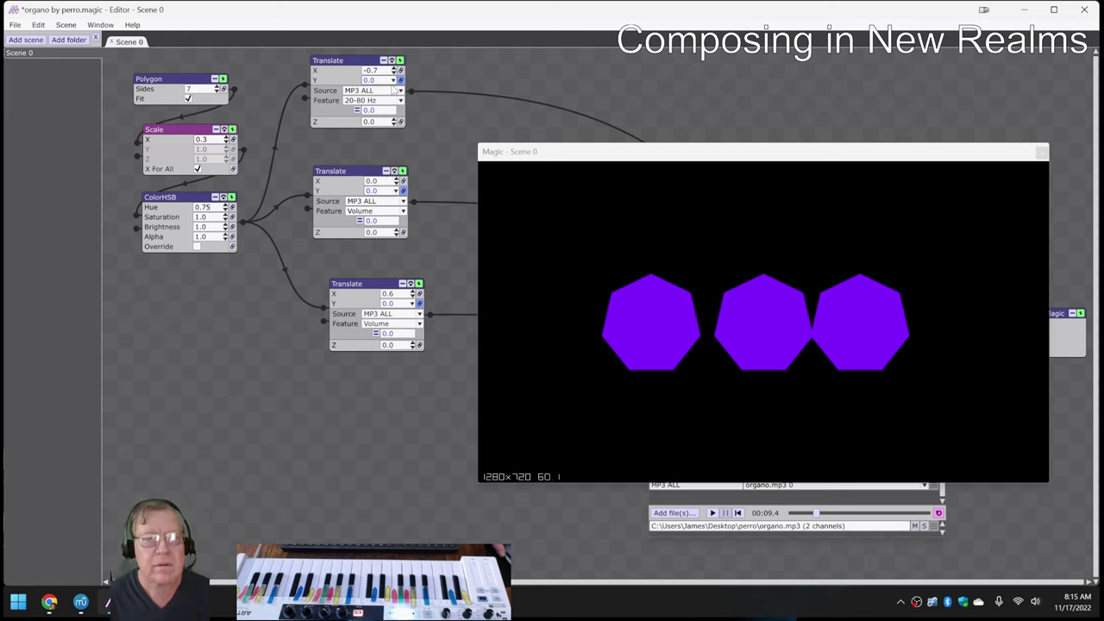
{"action": "left_click", "coordinate": [414, 293]}
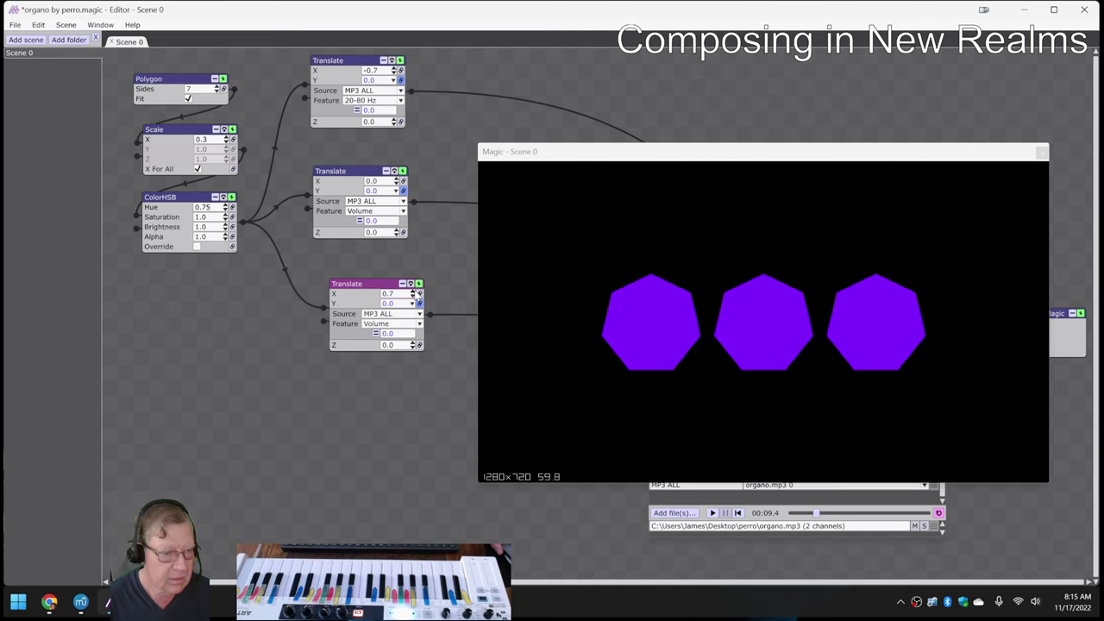
- Set the right heptagon's Translate Feature to the 1.2k-5k Hz frequency band
{"action": "left_click_drag", "start_coordinate": [684, 156], "coordinate": [677, 106]}
{"action": "left_click_drag", "start_coordinate": [374, 286], "coordinate": [354, 273]}
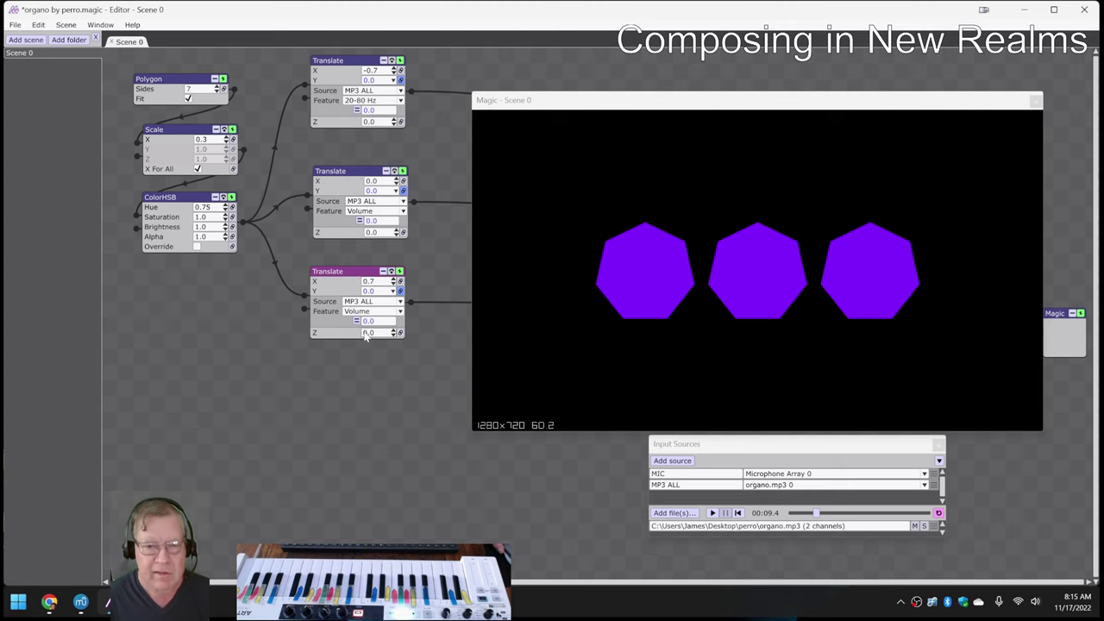
{"action": "left_click", "coordinate": [401, 315]}
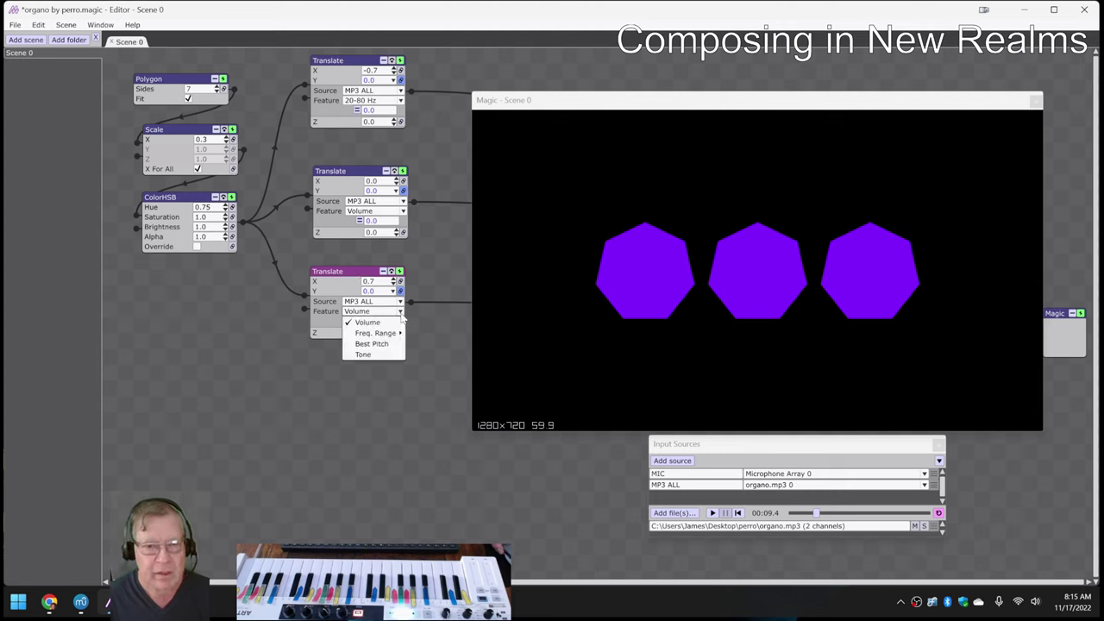
{"action": "mouse_move", "coordinate": [396, 336]}
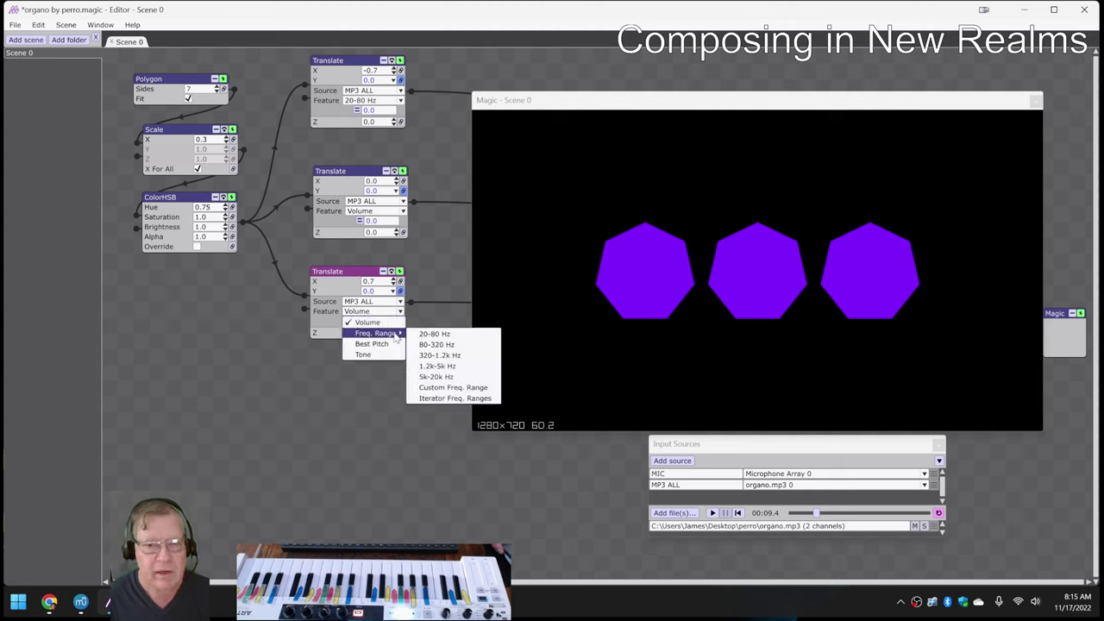
{"action": "left_click", "coordinate": [438, 366]}
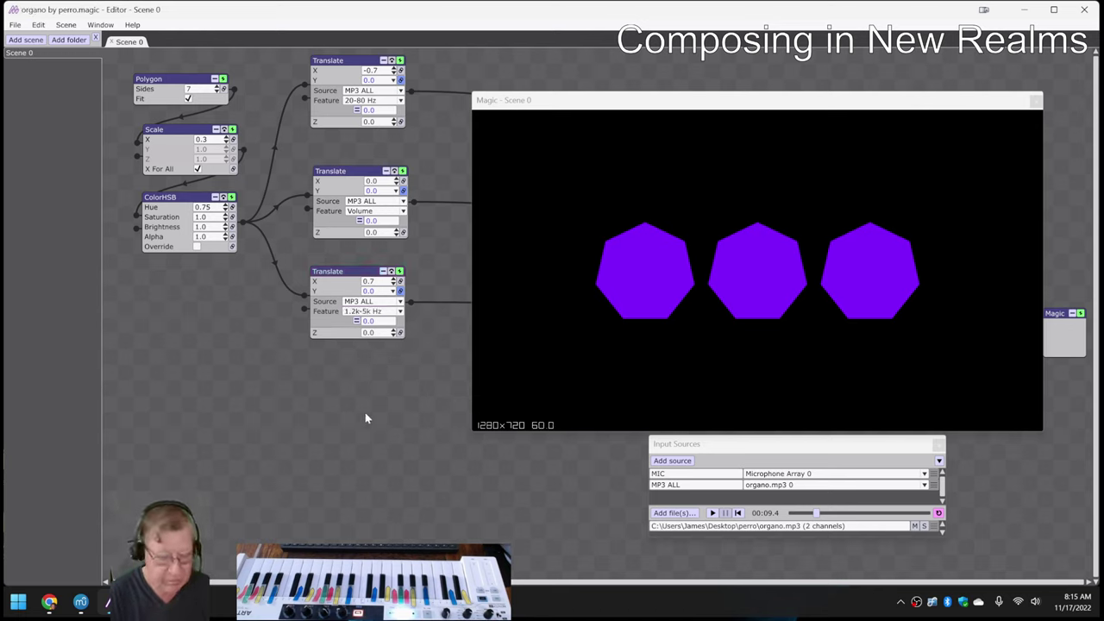
- Play organo.mp3 to preview all three heptagons, then move the Magic – Scene 0 window lower
{"action": "key", "text": "space"}
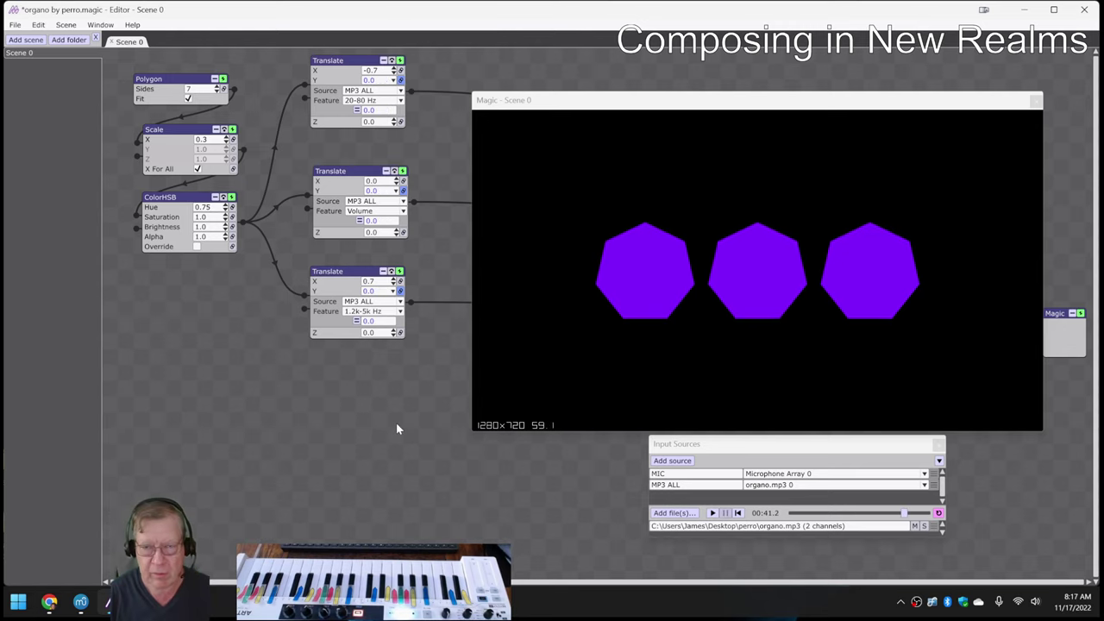
{"action": "left_click", "coordinate": [611, 108]}
{"action": "left_click_drag", "start_coordinate": [613, 112], "coordinate": [206, 295]}
- Add a Trails effect node to the graph, placed near the Magic output
{"action": "right_click", "coordinate": [649, 122]}
{"action": "mouse_move", "coordinate": [686, 128]}
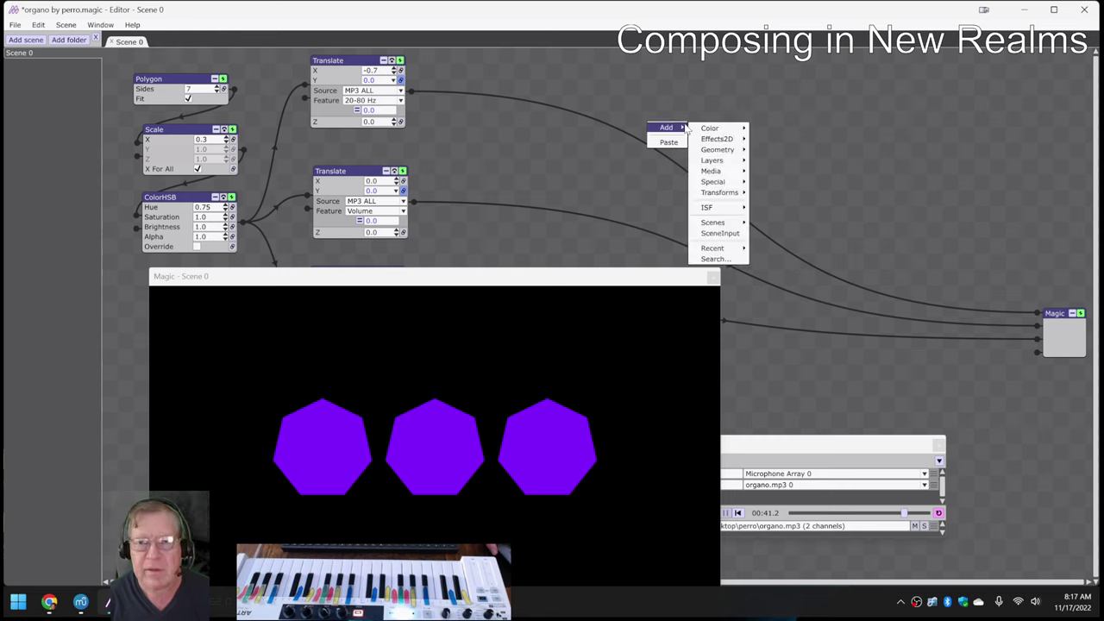
{"action": "mouse_move", "coordinate": [725, 138]}
{"action": "left_click", "coordinate": [777, 287]}
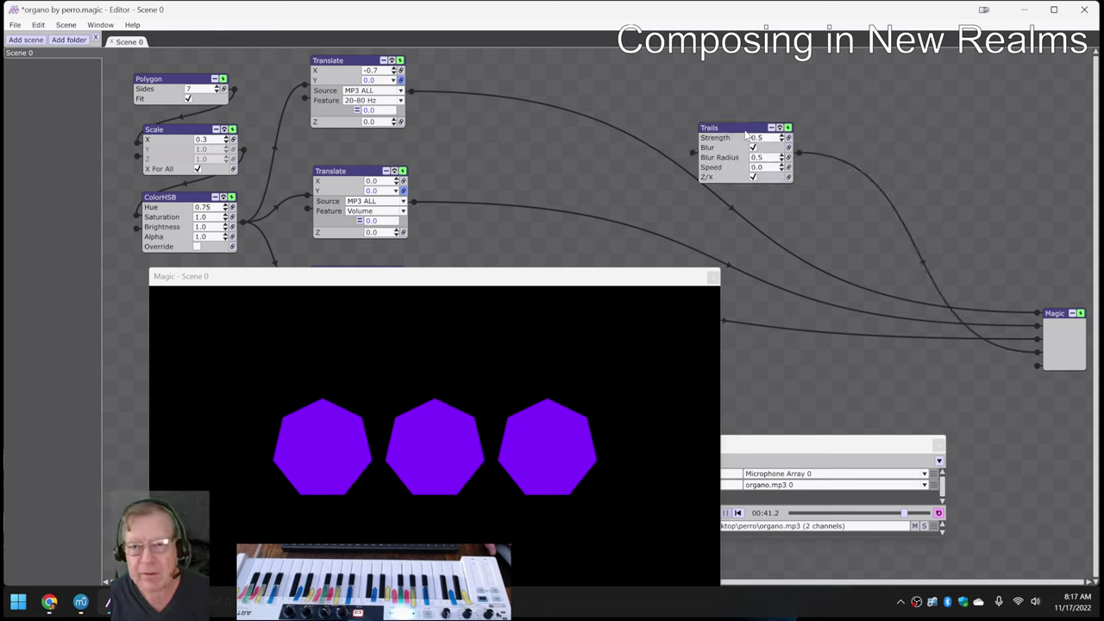
{"action": "left_click_drag", "start_coordinate": [745, 132], "coordinate": [822, 134]}
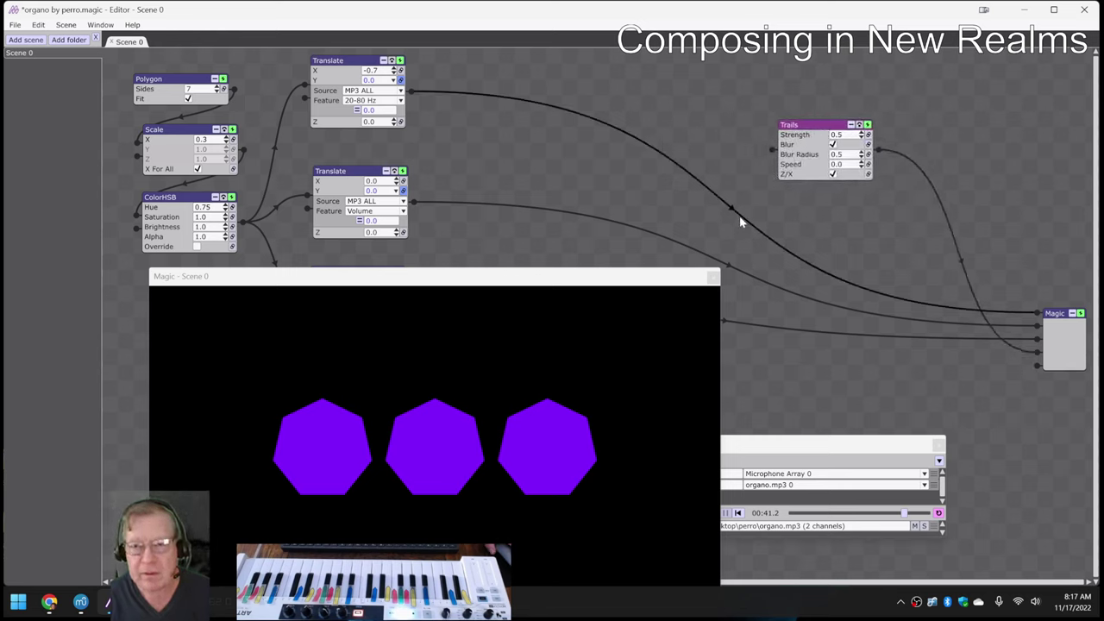
- Route all three Translate chains into the Trails node's inputs
{"action": "left_click_drag", "start_coordinate": [740, 222], "coordinate": [772, 144]}
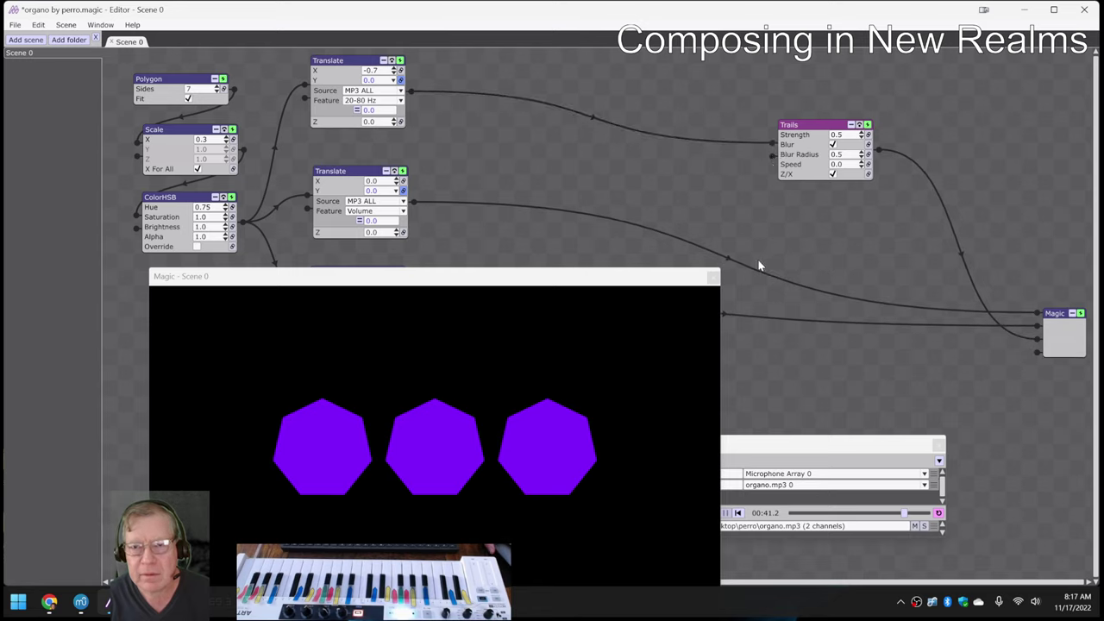
{"action": "left_click_drag", "start_coordinate": [758, 266], "coordinate": [771, 160]}
{"action": "left_click_drag", "start_coordinate": [766, 310], "coordinate": [772, 164]}
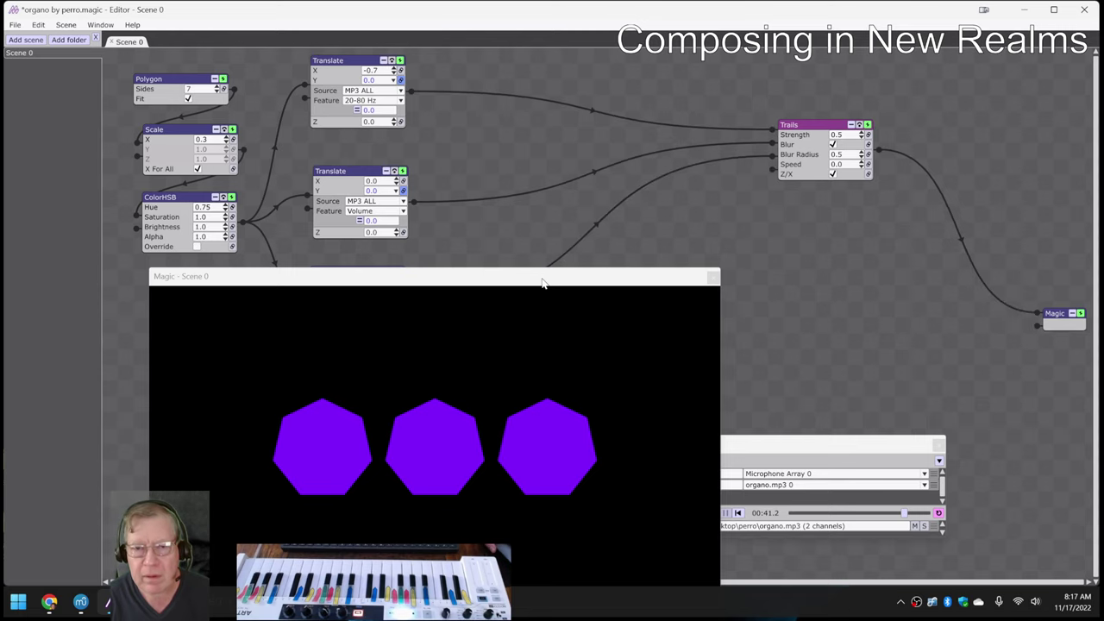
{"action": "left_click_drag", "start_coordinate": [543, 282], "coordinate": [560, 155]}
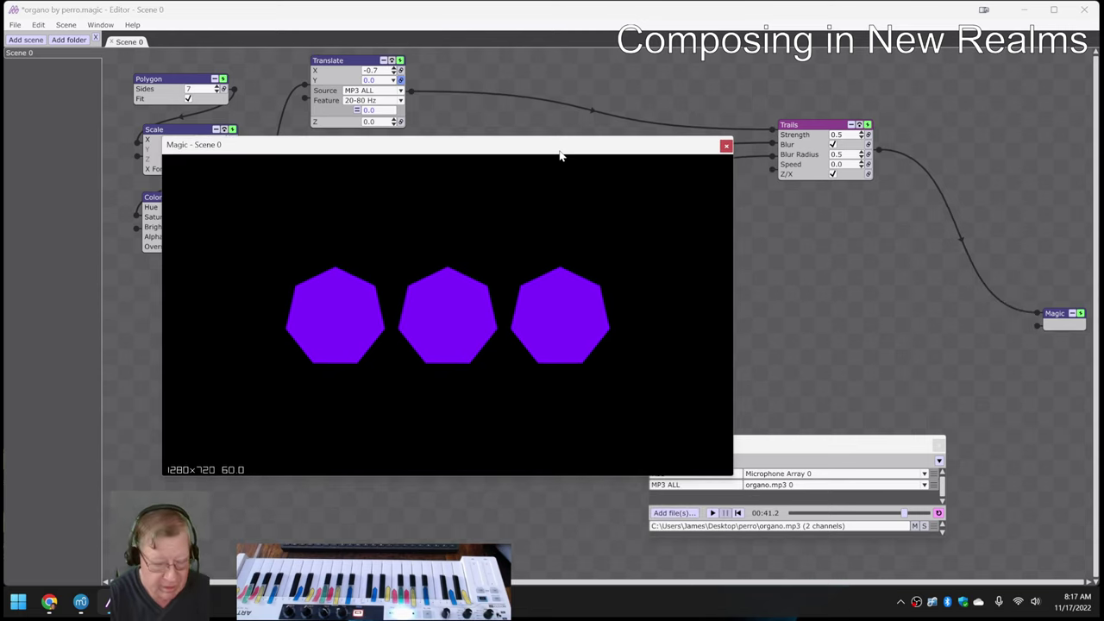
- With the music playing, raise the Trails Speed to 0.7
{"action": "key", "text": "space"}
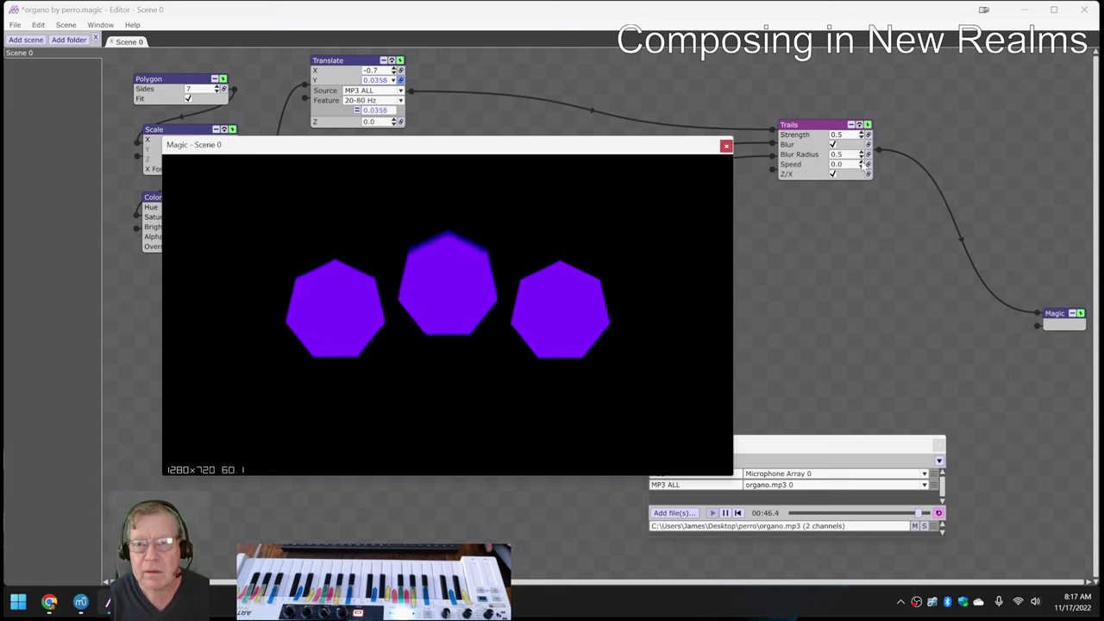
{"action": "left_click", "coordinate": [860, 161]}
{"action": "left_click", "coordinate": [860, 162]}
{"action": "left_click", "coordinate": [860, 162]}
{"action": "left_click", "coordinate": [860, 162]}
{"action": "left_click", "coordinate": [860, 162]}
{"action": "left_click", "coordinate": [860, 161]}
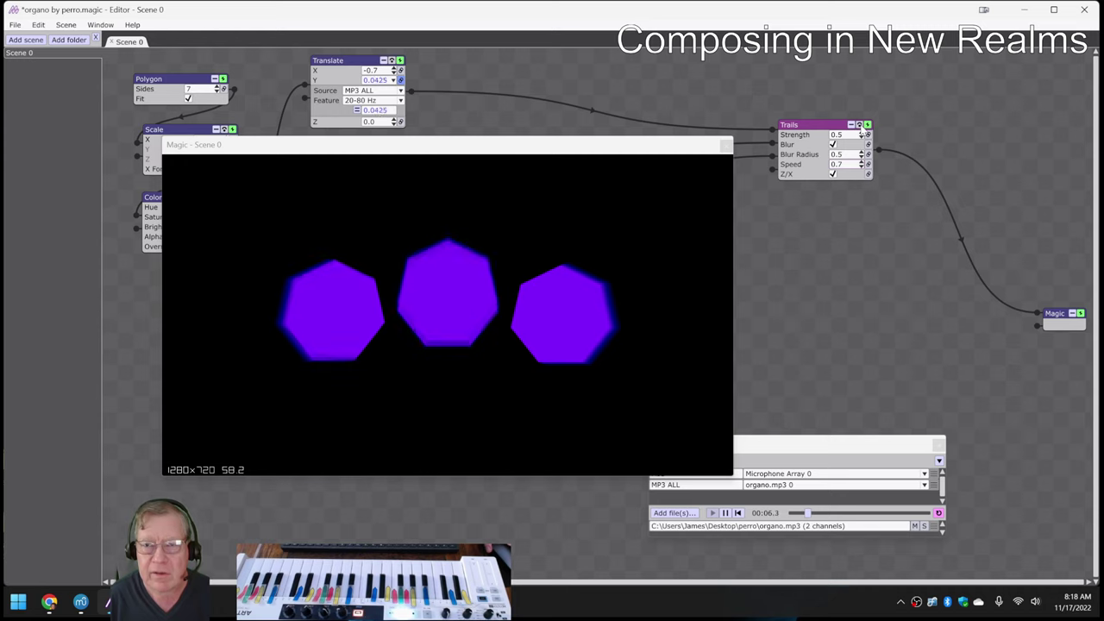
- Compare Trails bypassed and enabled, settle on Strength 0.95, and pause playback
{"action": "left_click", "coordinate": [859, 124]}
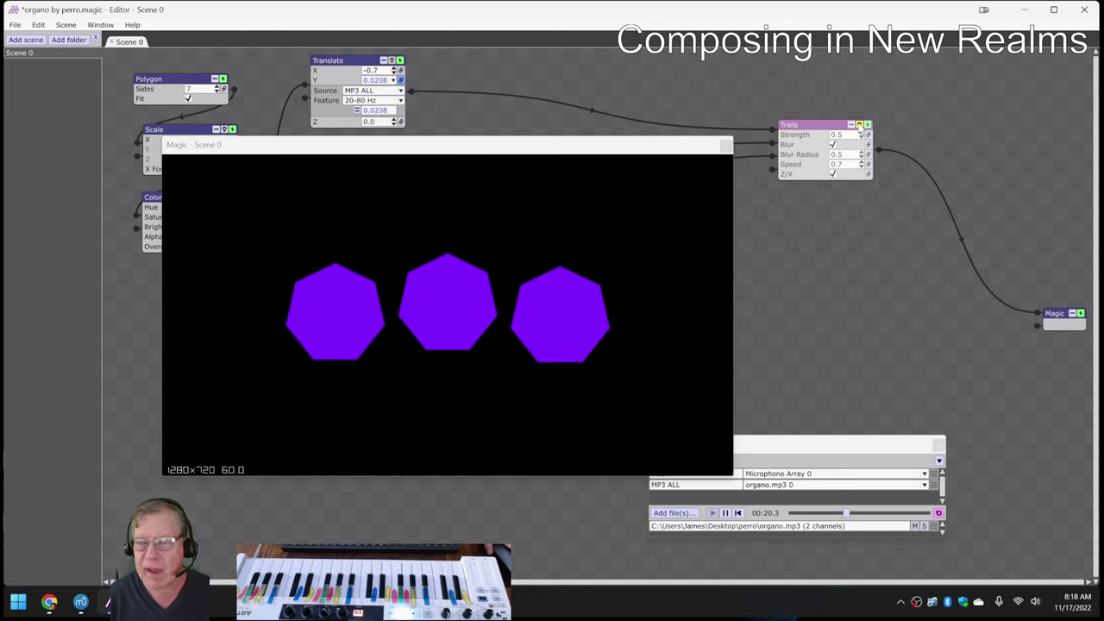
{"action": "left_click", "coordinate": [859, 125]}
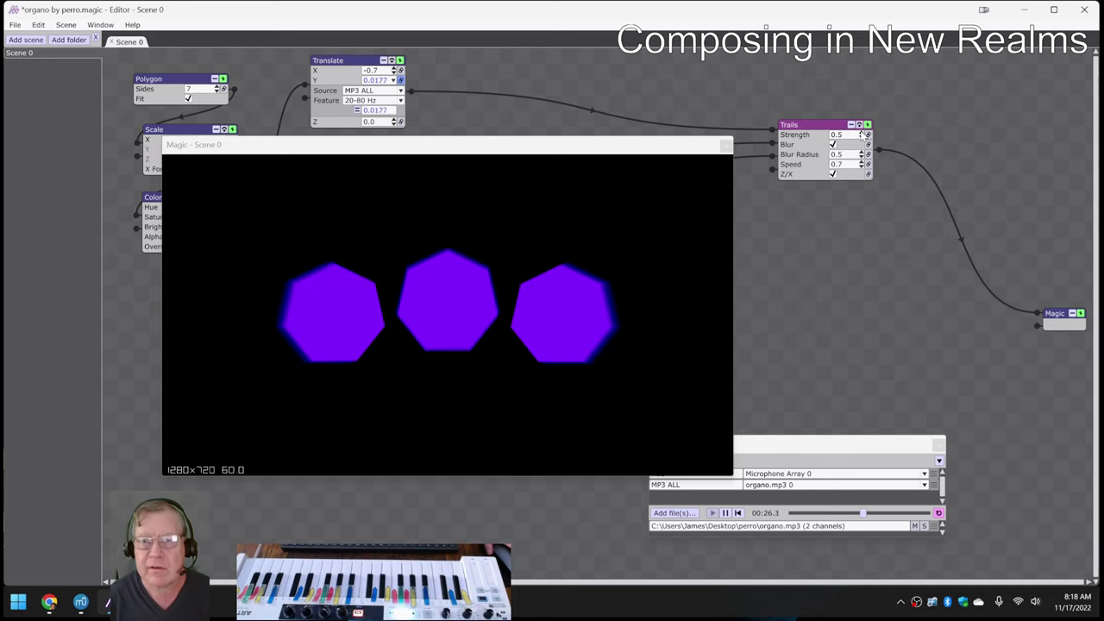
{"action": "left_click", "coordinate": [861, 134]}
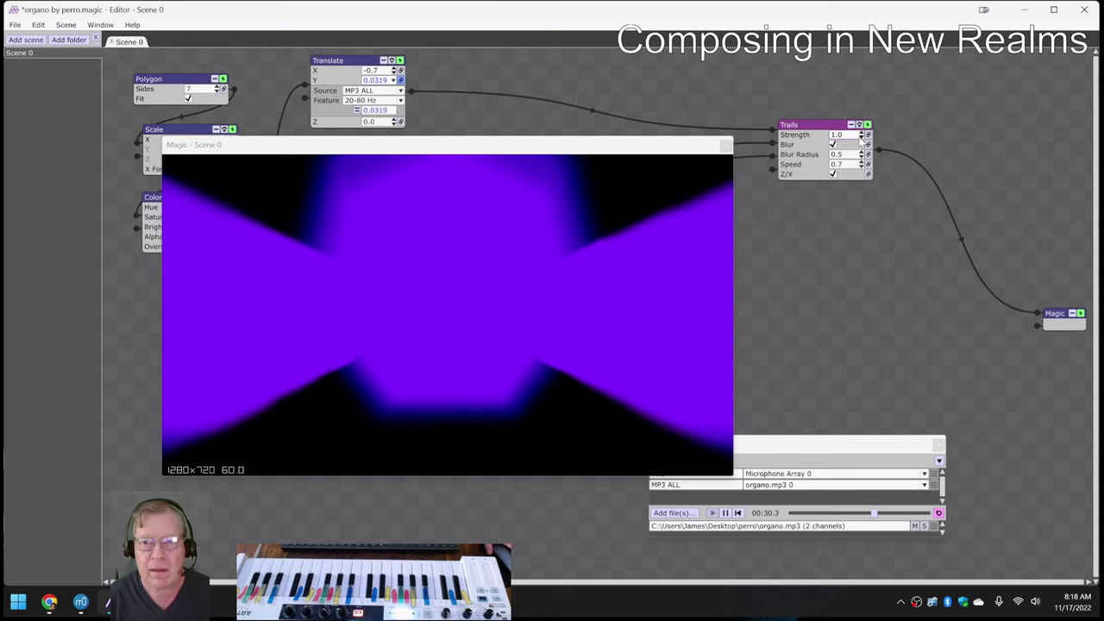
{"action": "left_click", "coordinate": [861, 138]}
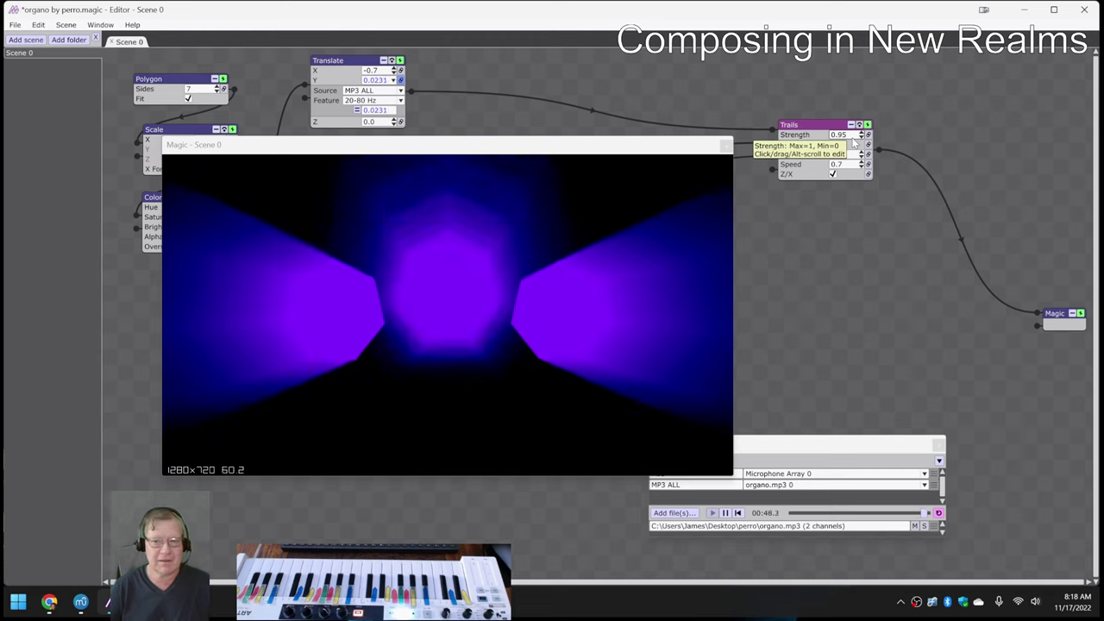
{"action": "key", "text": "space"}
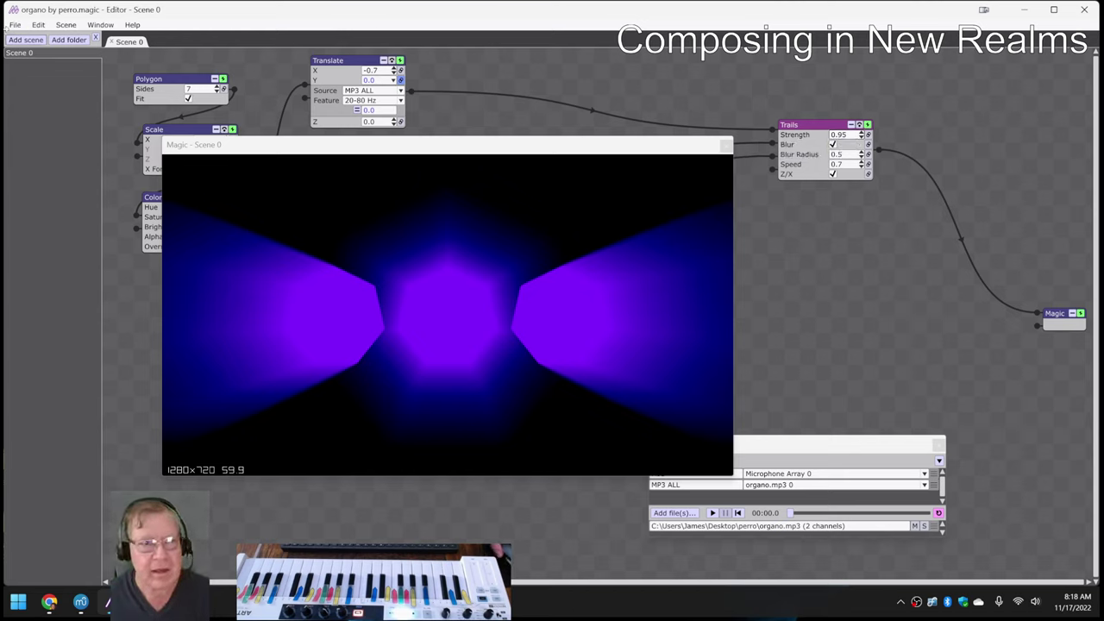
- In File > Export Movie, set the resolution to 2560 × 1440 and open the output file chooser
{"action": "left_click", "coordinate": [14, 25]}
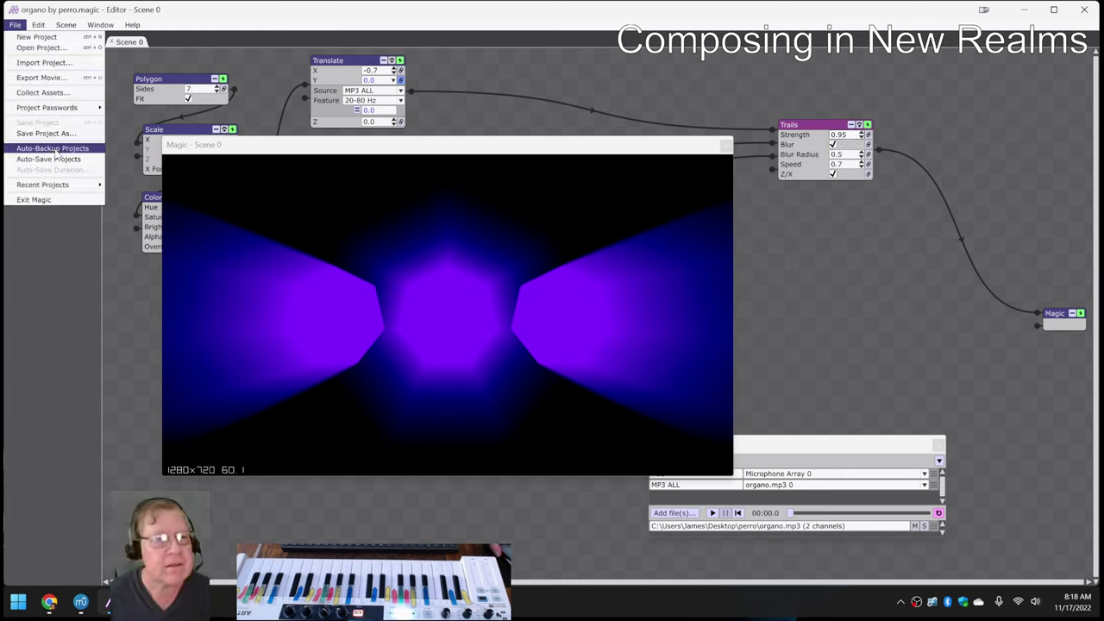
{"action": "left_click", "coordinate": [41, 77]}
{"action": "double_click", "coordinate": [485, 283]}
{"action": "type", "text": "25"}
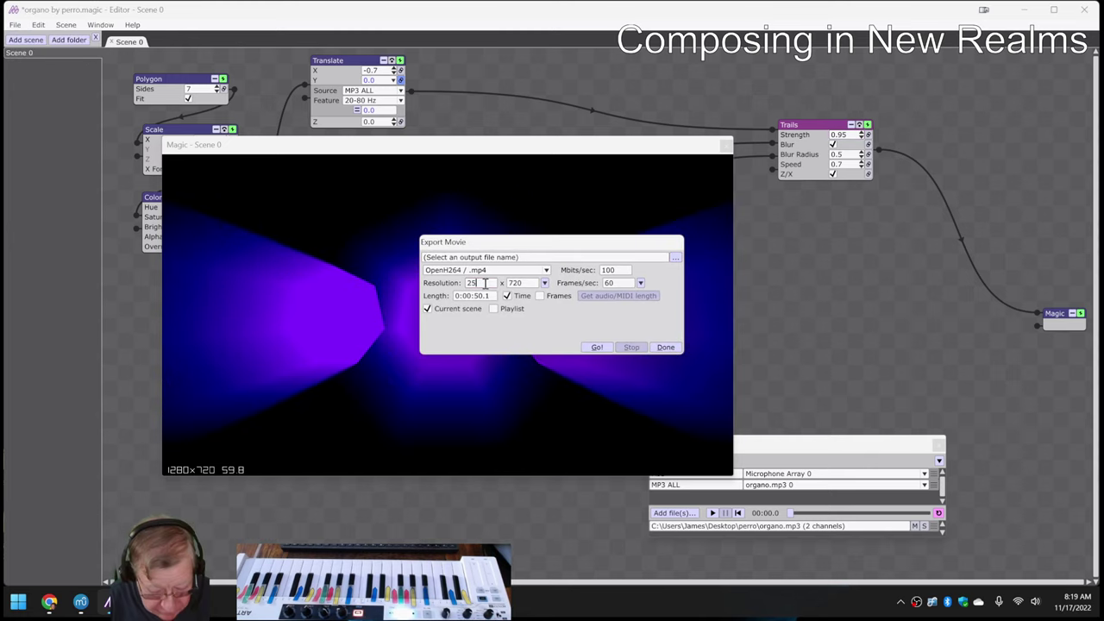
{"action": "type", "text": "60"}
{"action": "key", "text": "Tab"}
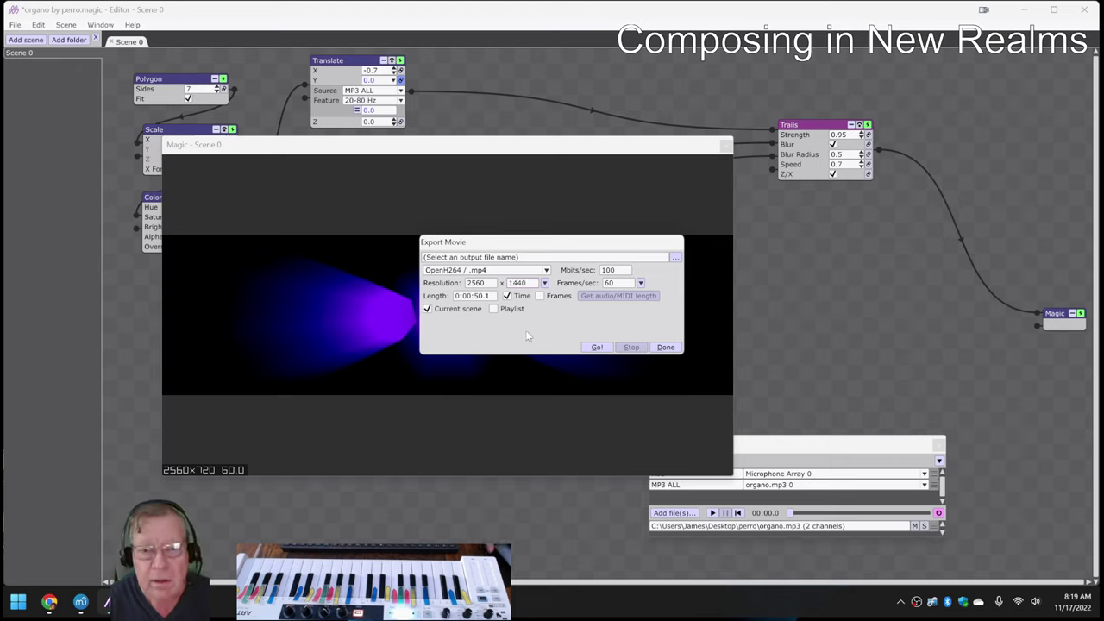
{"action": "type", "text": "1440"}
{"action": "key", "text": "Return"}
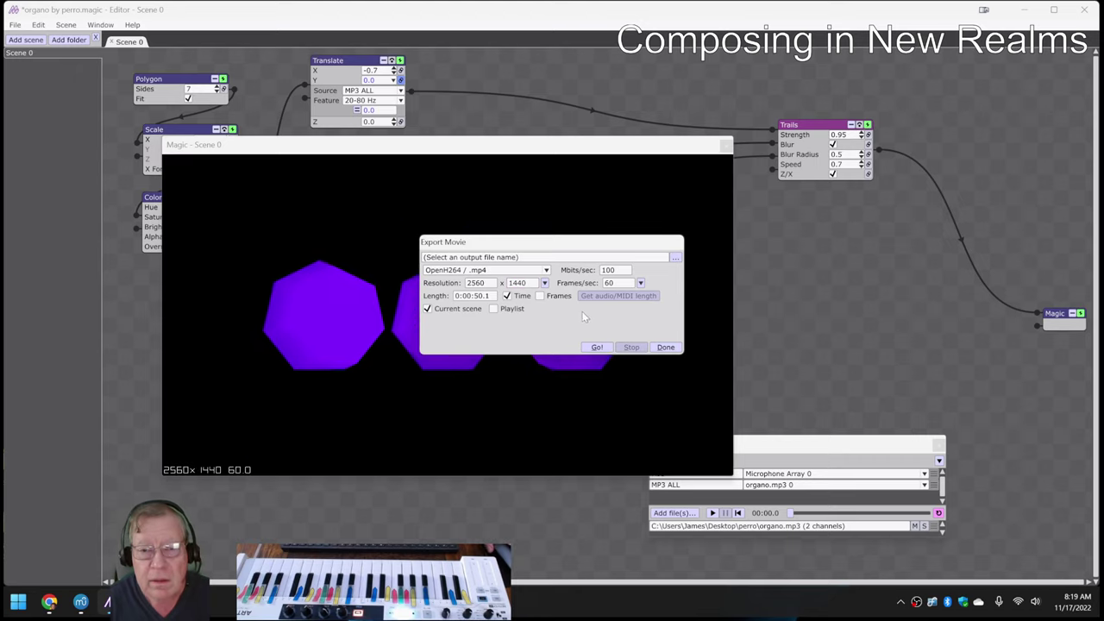
{"action": "left_click", "coordinate": [543, 257]}
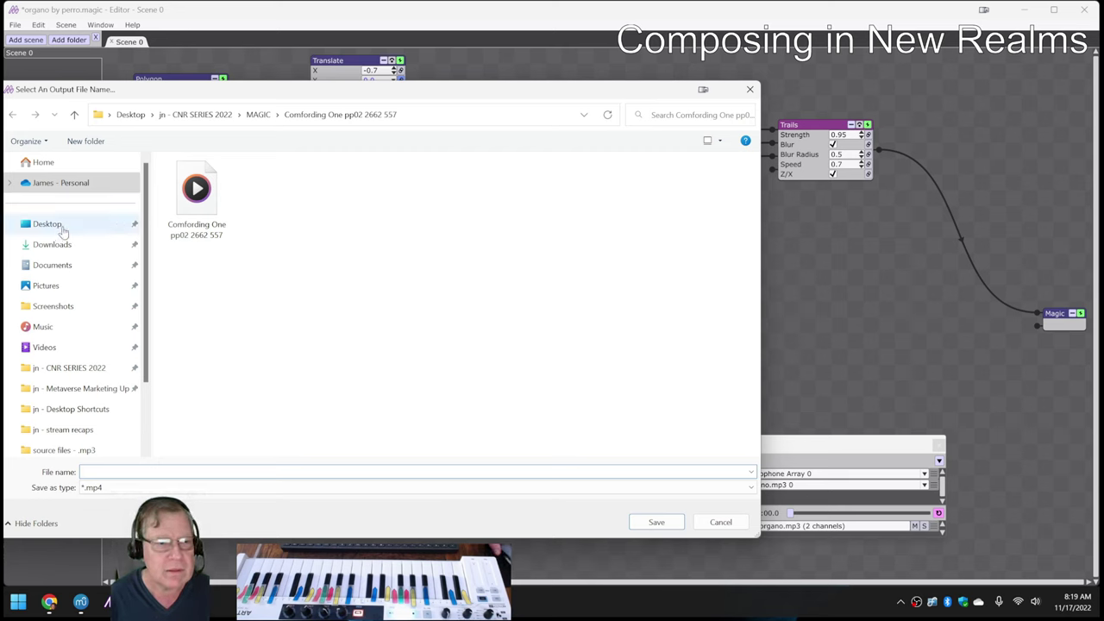
- Save the export as 'organo by perro.mp4' in the Desktop perro folder
{"action": "left_click", "coordinate": [27, 223]}
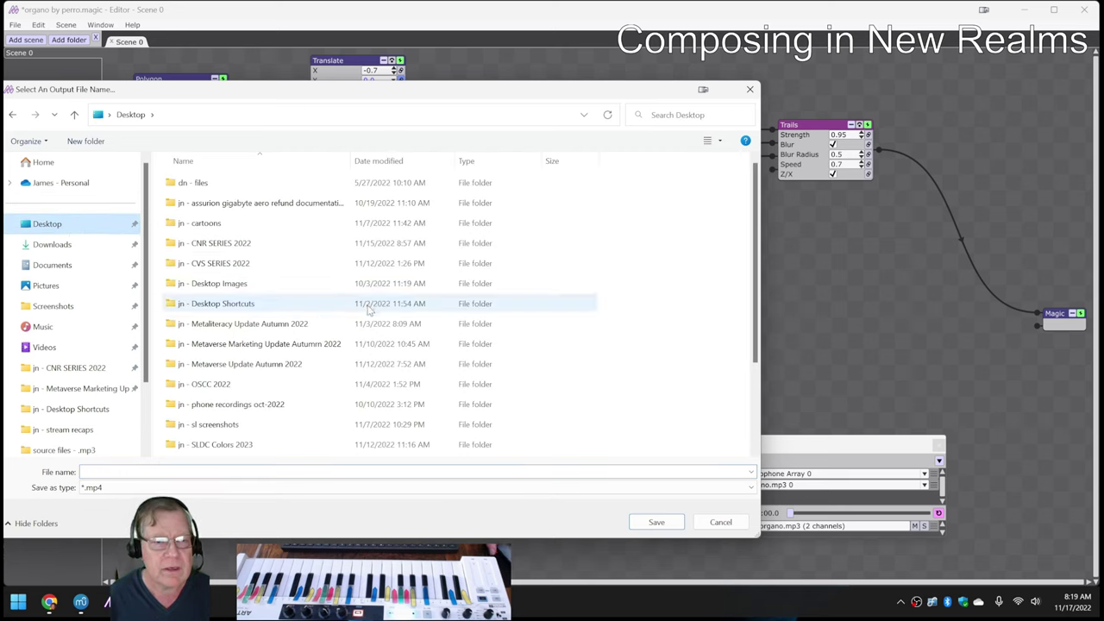
{"action": "scroll", "coordinate": [414, 348], "scroll_direction": "down", "scroll_amount": 2}
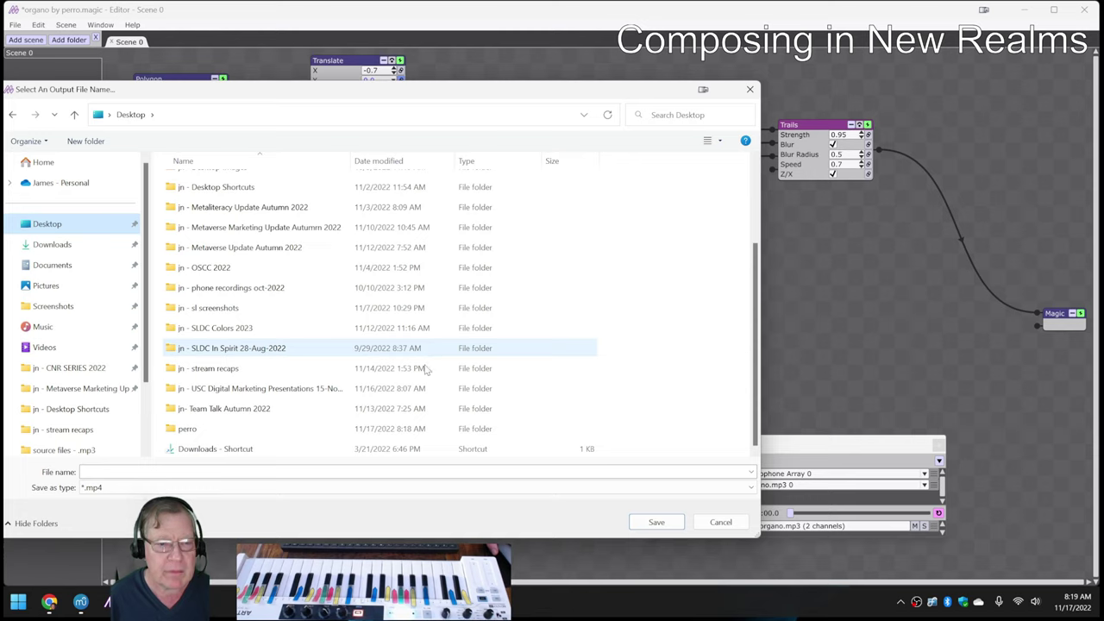
{"action": "left_click", "coordinate": [358, 429]}
{"action": "double_click", "coordinate": [358, 429]}
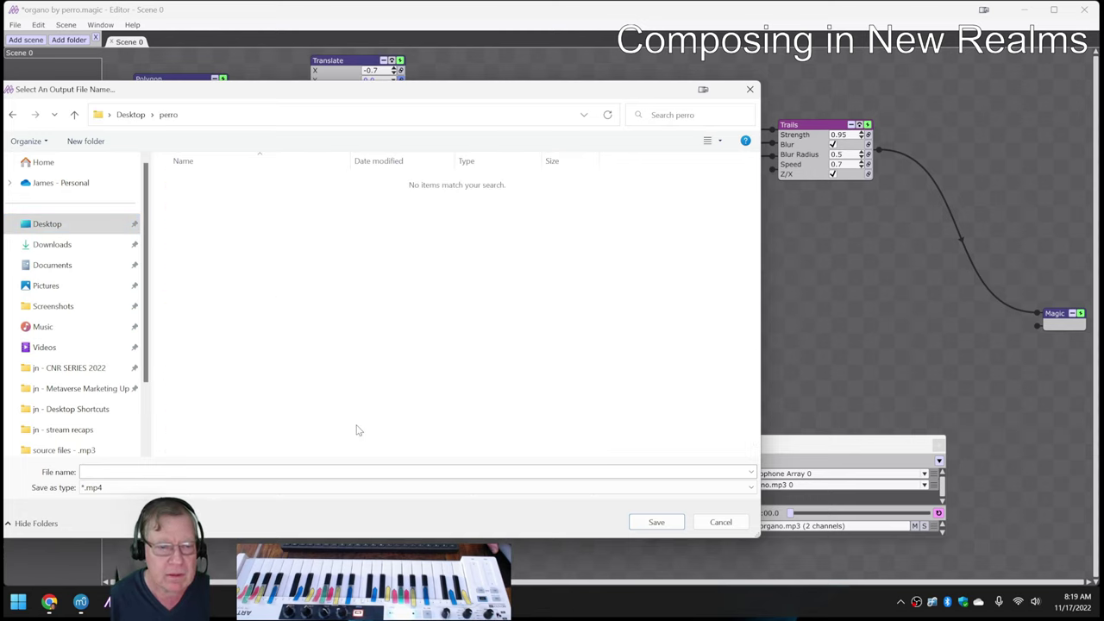
{"action": "left_click", "coordinate": [317, 471]}
{"action": "type", "text": "organ"}
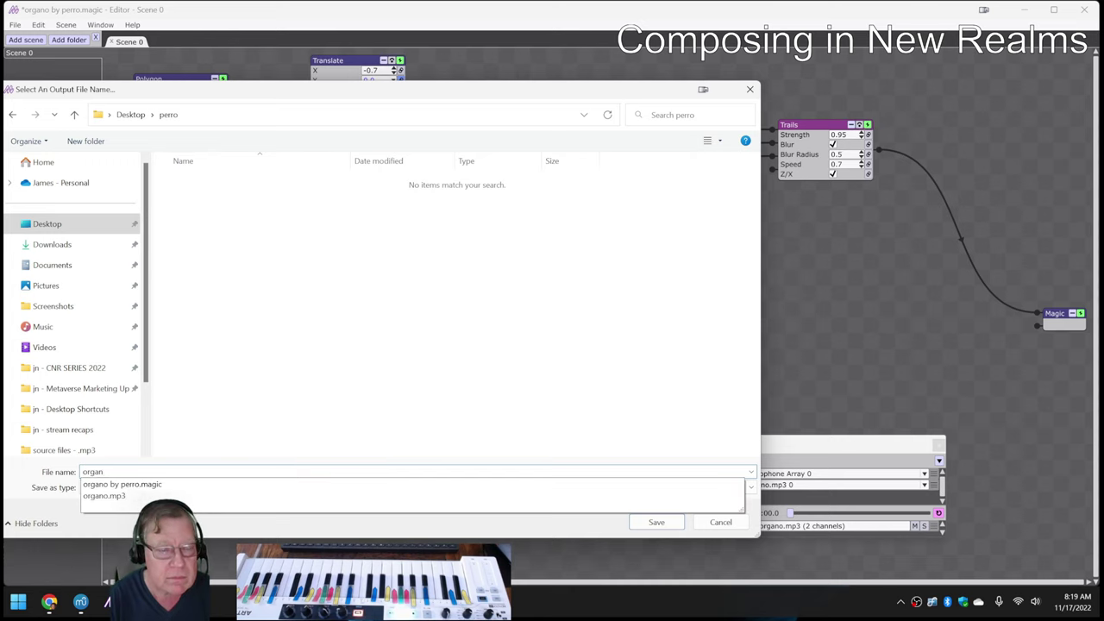
{"action": "left_click", "coordinate": [495, 484]}
{"action": "key", "text": "Return"}
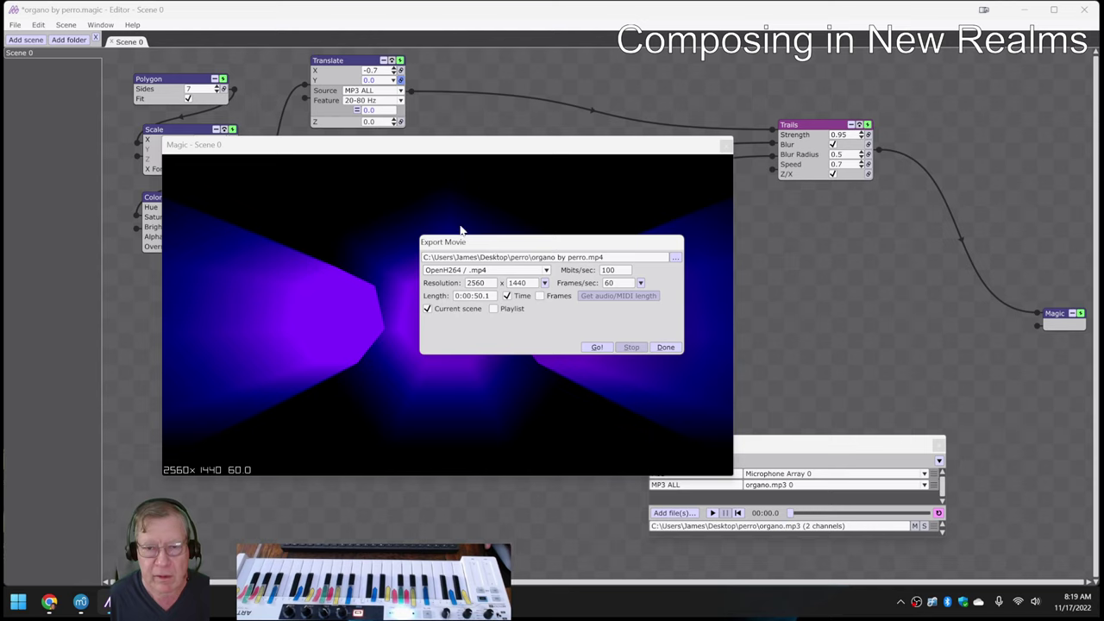
- Start the 2560×1440 render to organo by perro.mp4 and let it finish
{"action": "left_click", "coordinate": [597, 348]}
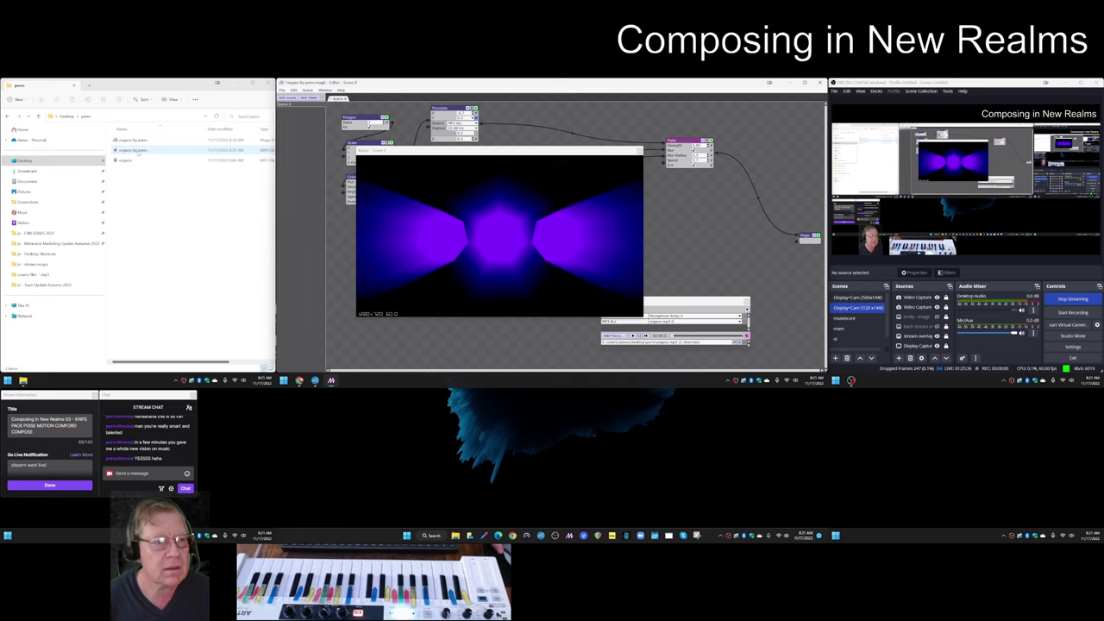
- Play organo by perro.mp4 in Media Player, skip to near the end, then close it
{"action": "double_click", "coordinate": [136, 152]}
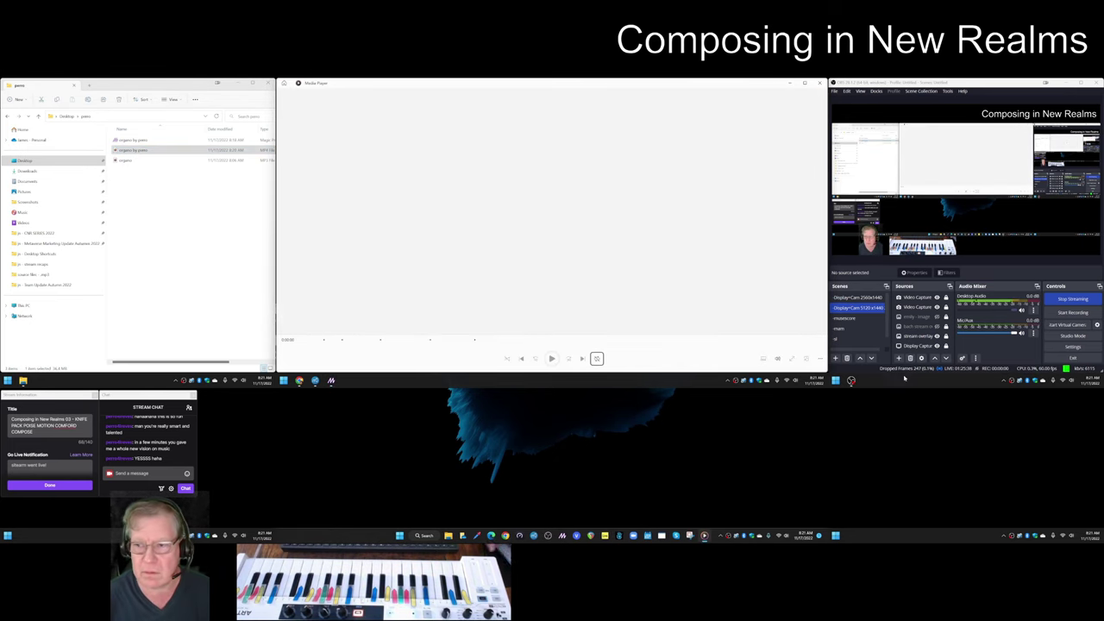
{"action": "left_click", "coordinate": [874, 298]}
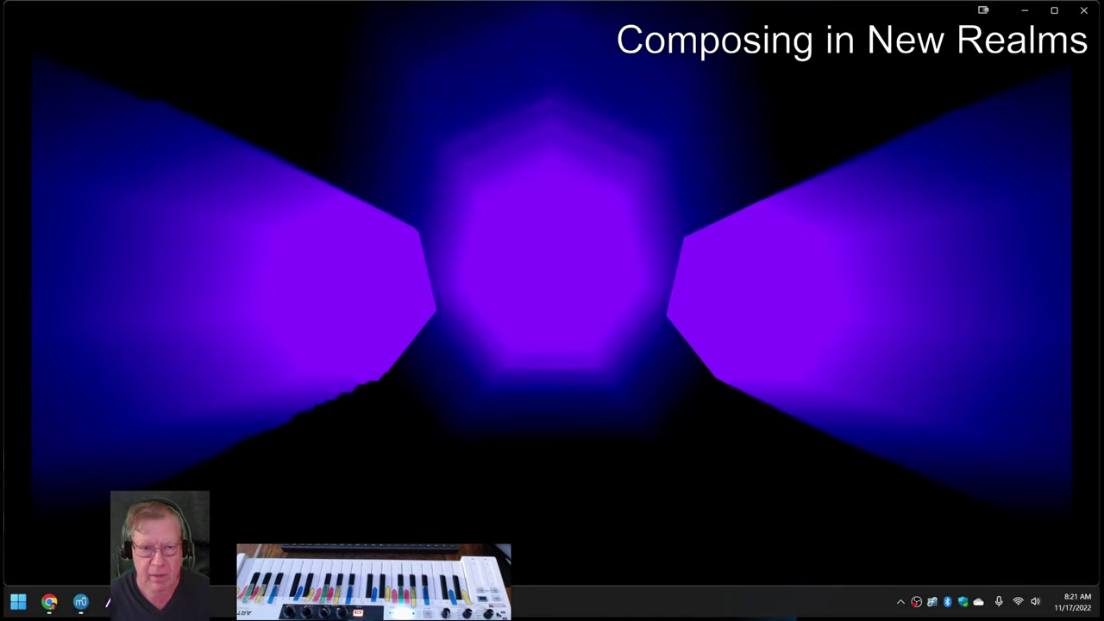
{"action": "mouse_move", "coordinate": [729, 523]}
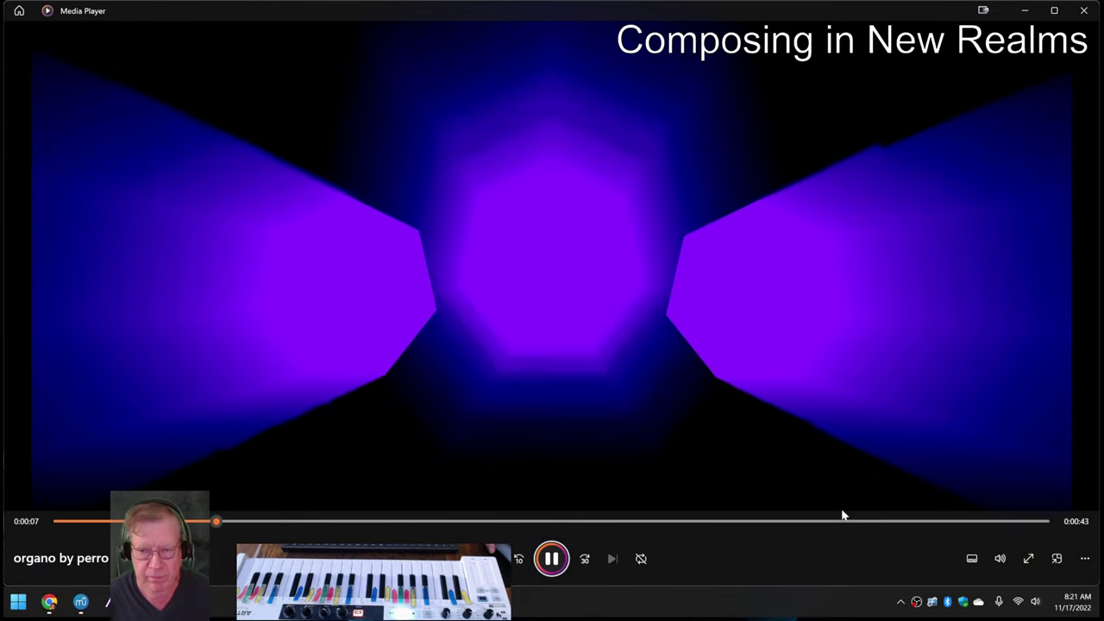
{"action": "left_click", "coordinate": [912, 523]}
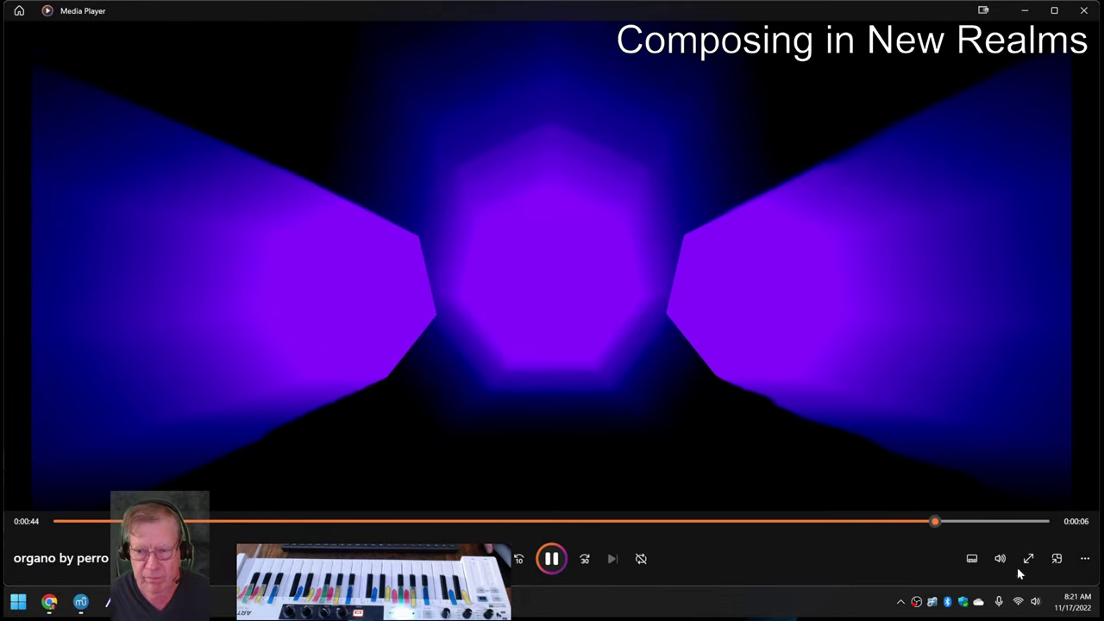
{"action": "left_click", "coordinate": [1084, 10]}
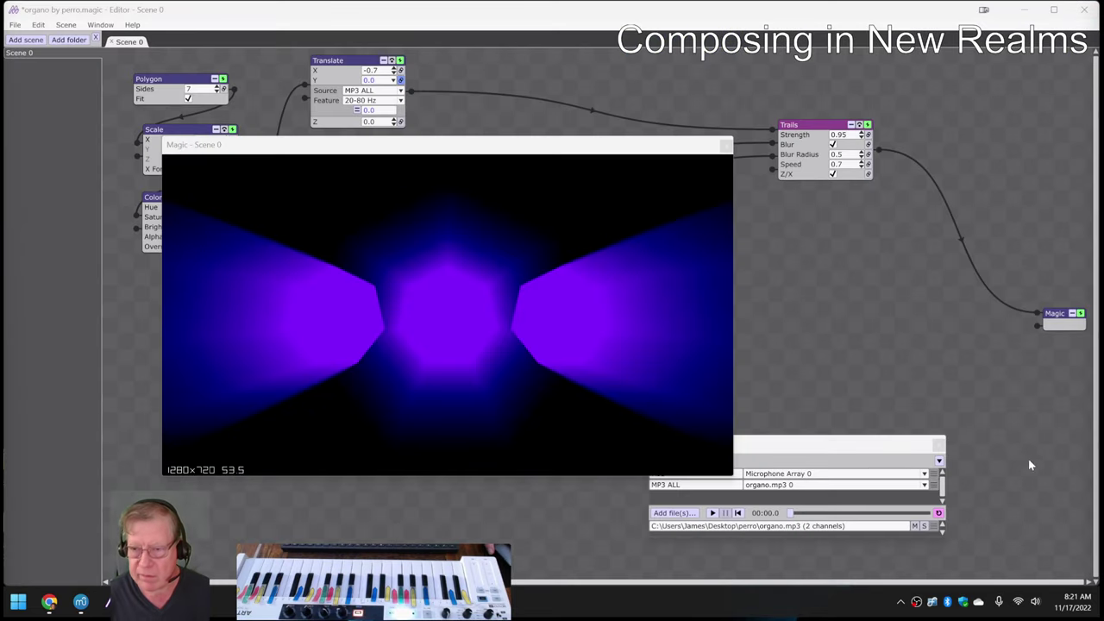
- Return to the Desktop perro folder and select the 37,343 KB organo by perro MP4
{"action": "left_click", "coordinate": [48, 602]}
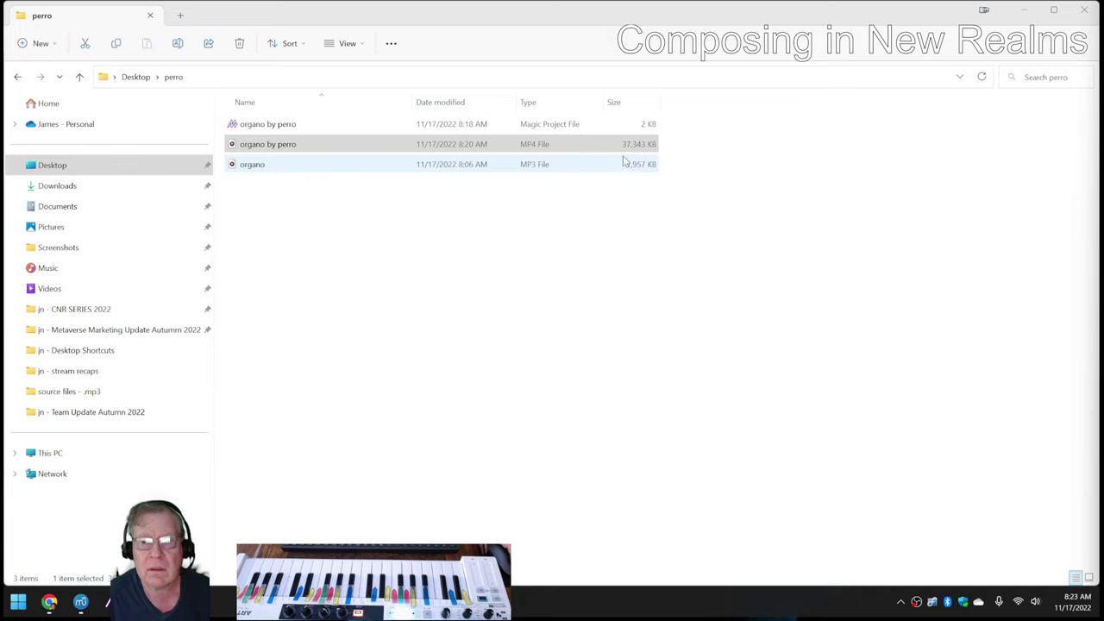
{"action": "left_click", "coordinate": [627, 152]}
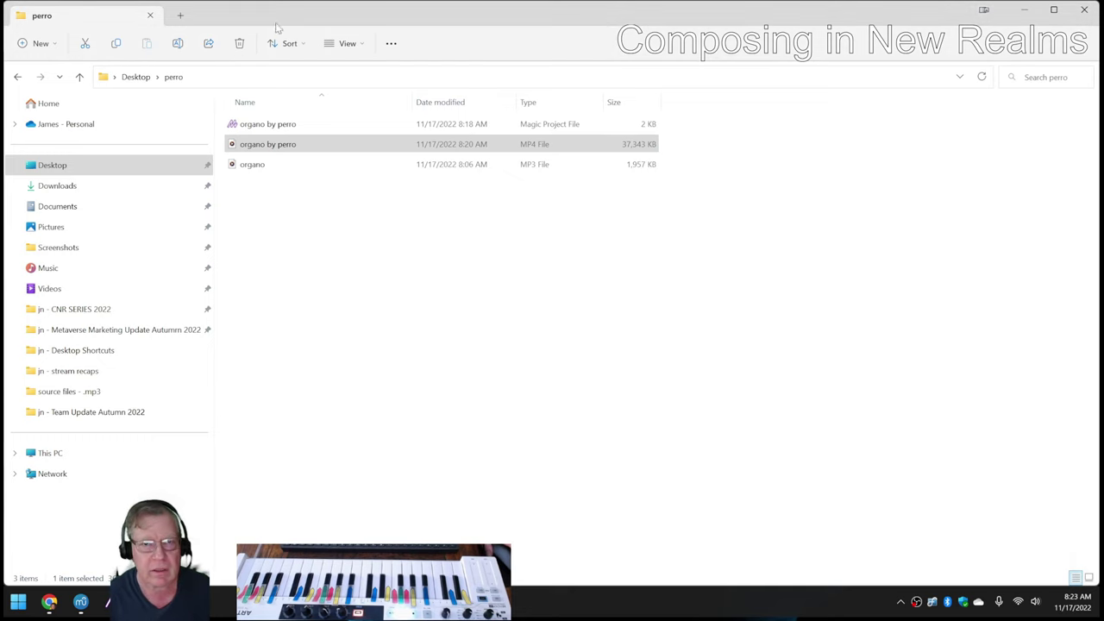
- Bring forward the Gmail thread whose sent reply carries the 'organo by perro.mp4' attachment
{"action": "left_click_drag", "start_coordinate": [281, 23], "coordinate": [245, 5]}
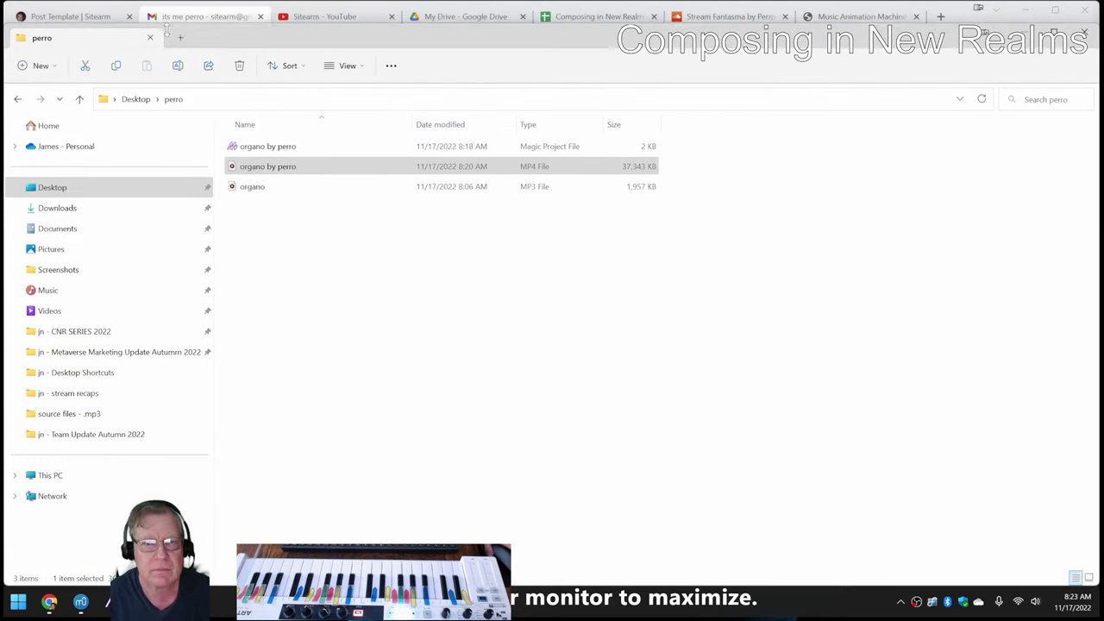
{"action": "left_click", "coordinate": [245, 10]}
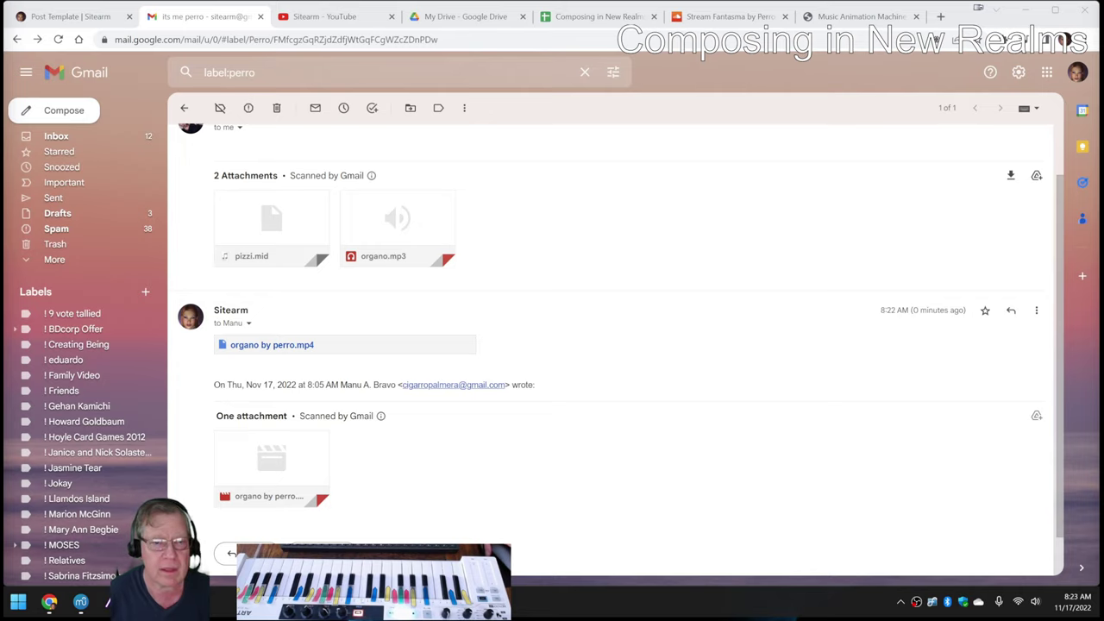